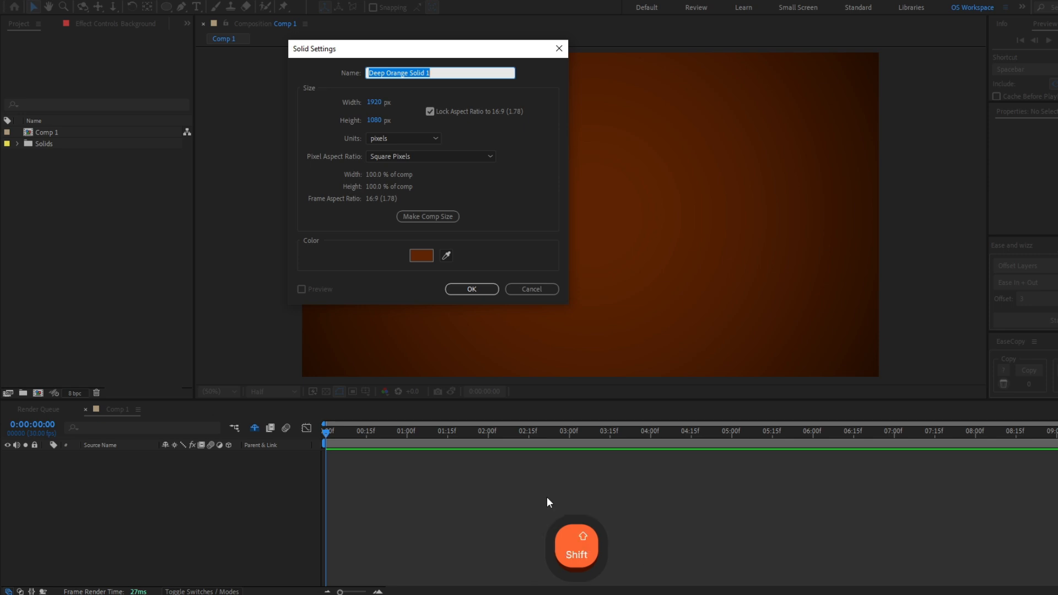
- Create a solid named Fireball at the default size and apply the CC Particle Systems II effect to it
text(Fireball)
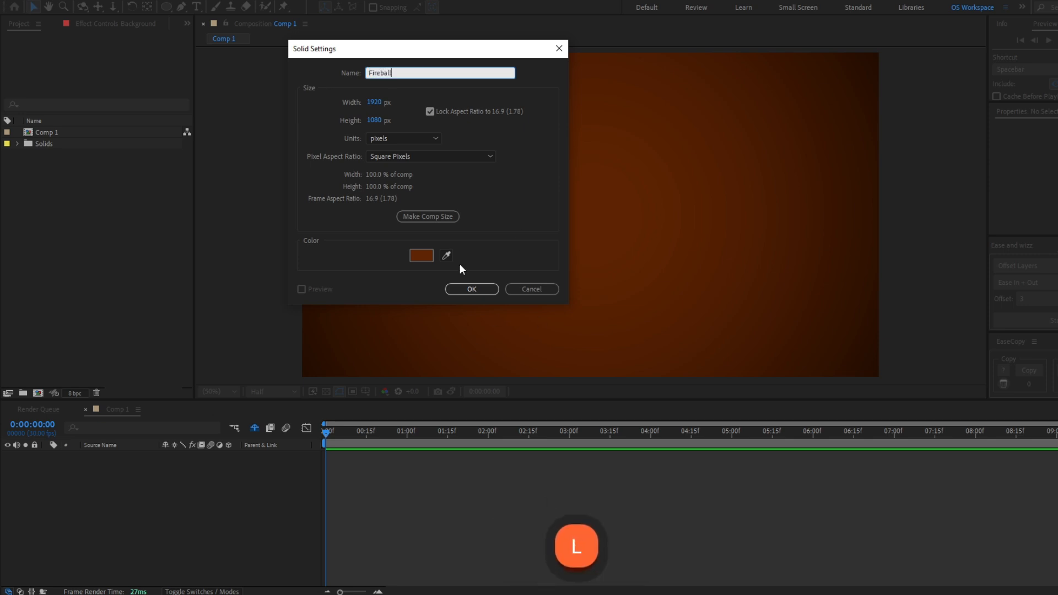
key(Return)
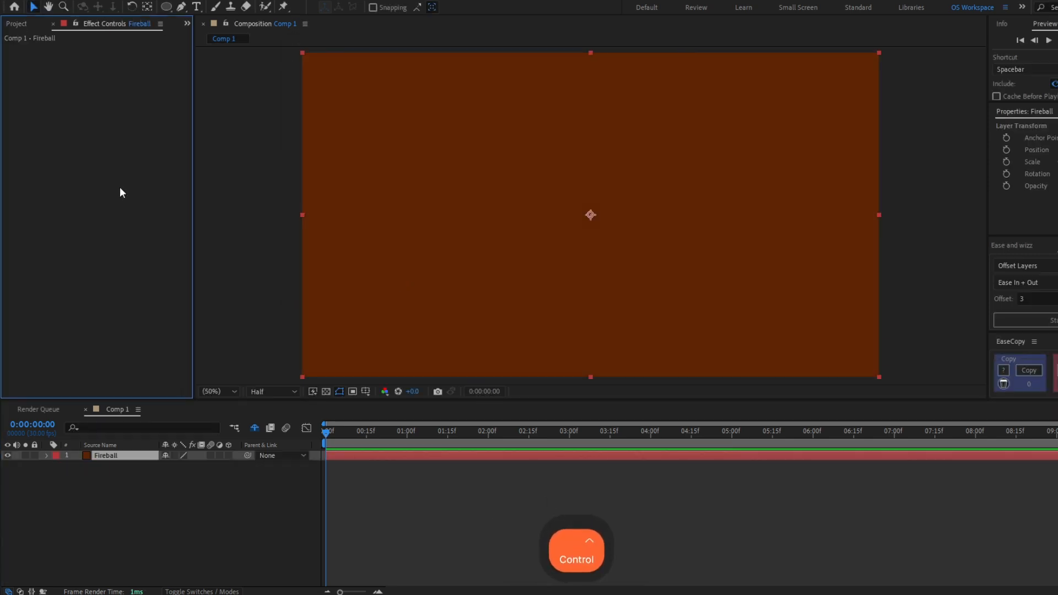
key(ctrl+space)
text(cc part)
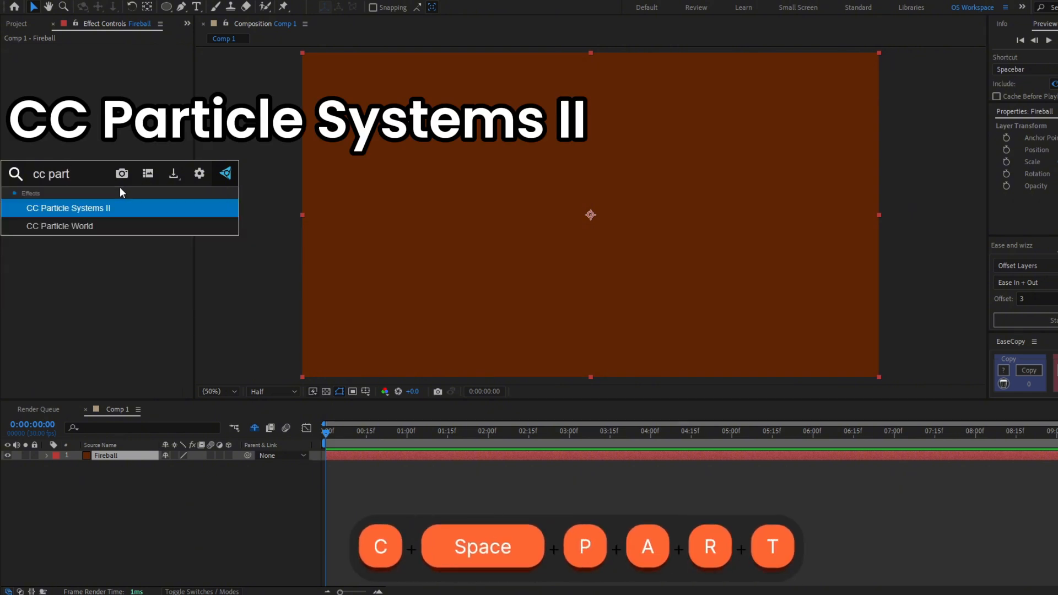
key(Return)
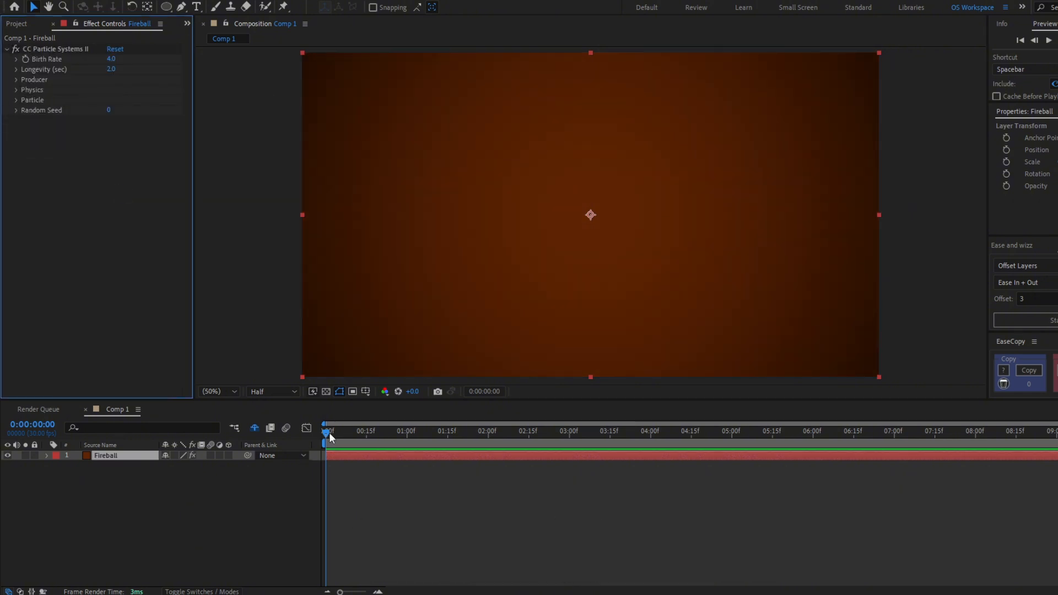
- Move the current time to 0:00:01:09 and set the particle Longevity to 1 second
drag(328, 433, 432, 398)
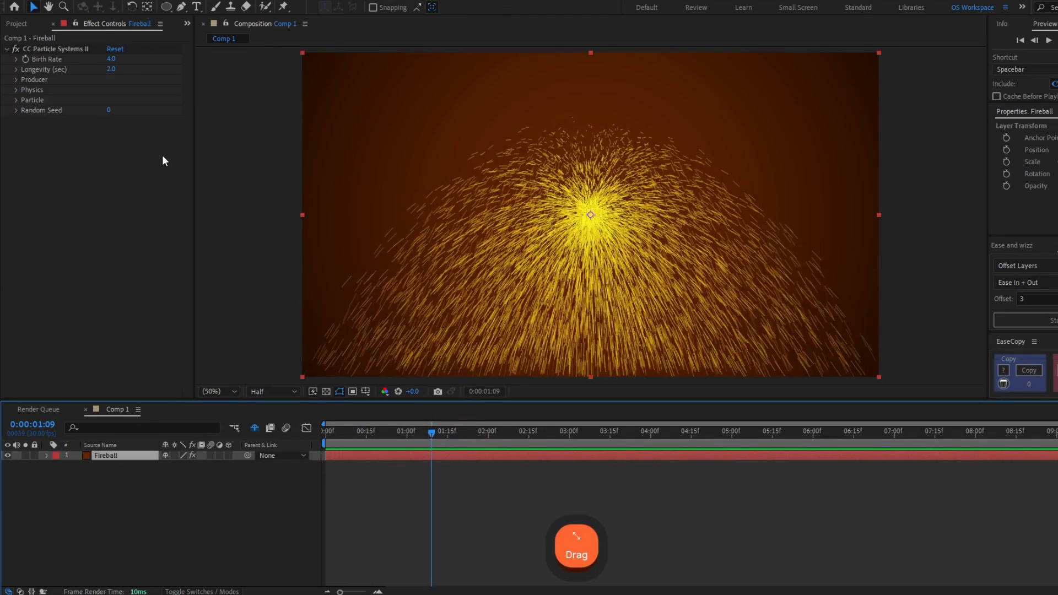
click(110, 70)
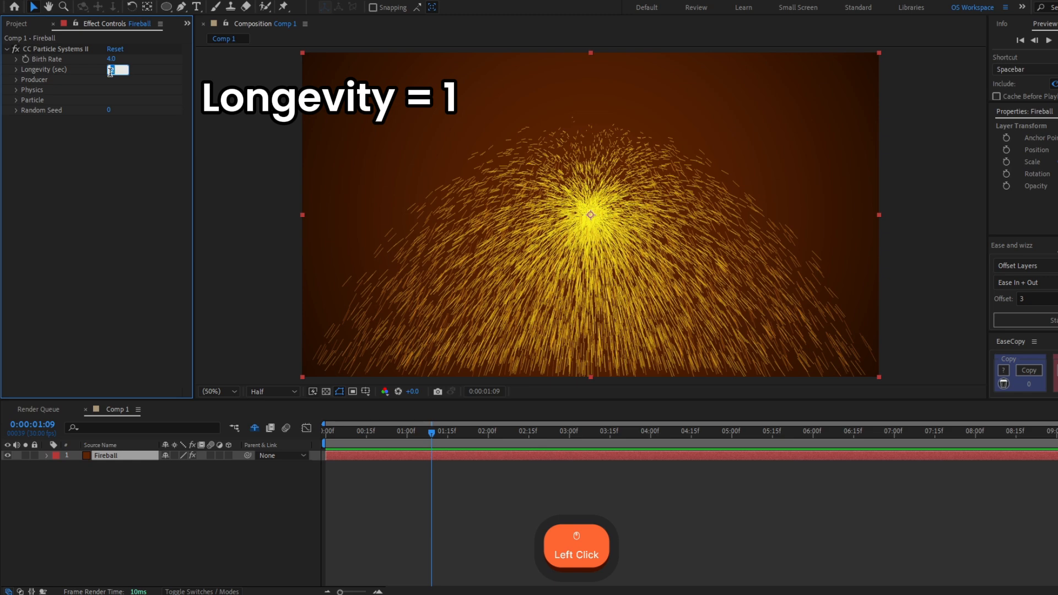
text(1)
key(Return)
- Set the particle producer's Radius X and Radius Y both to 1
click(16, 80)
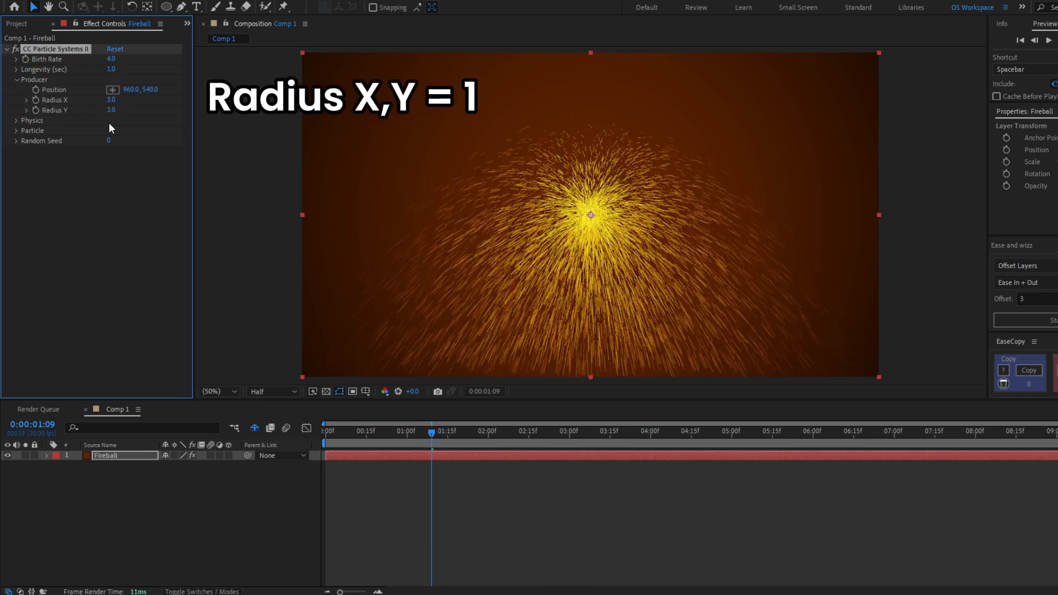
click(110, 100)
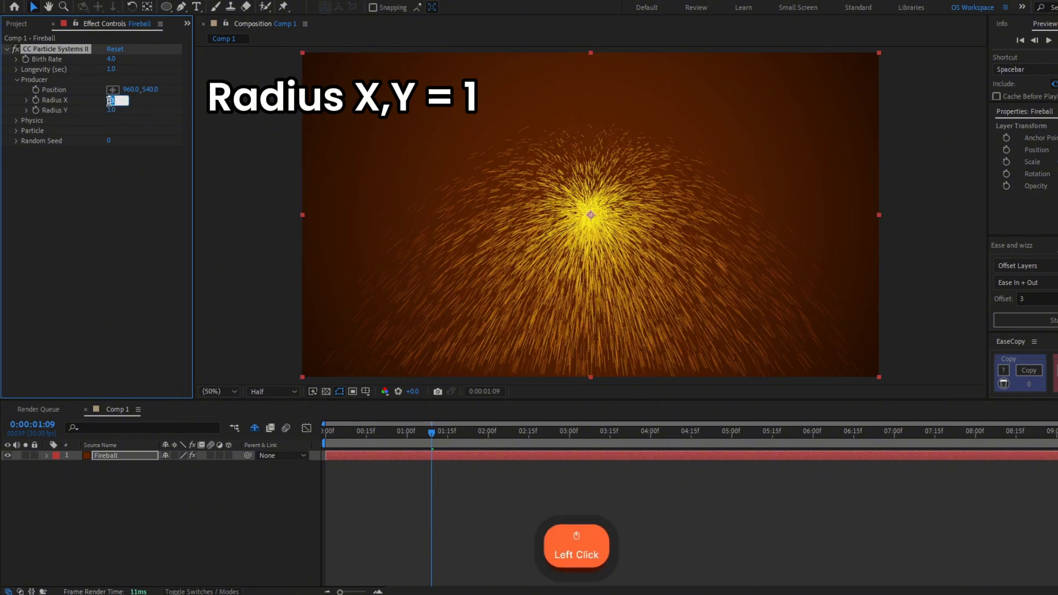
text(1)
key(Tab)
text(1)
key(Return)
click(16, 80)
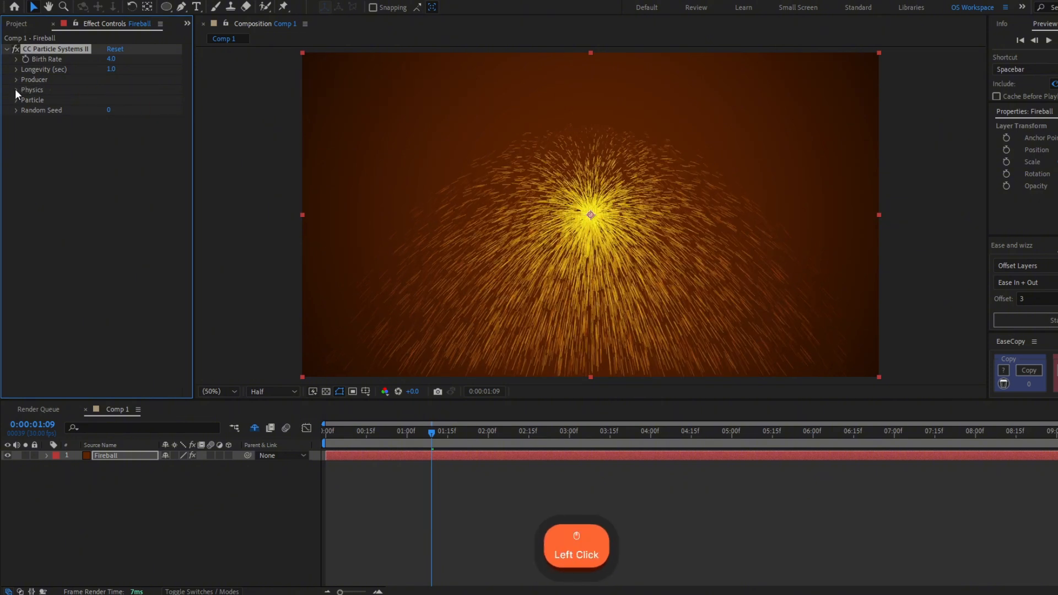
- Change the particle physics Animation to Fire and set its Velocity to 0.2
click(16, 90)
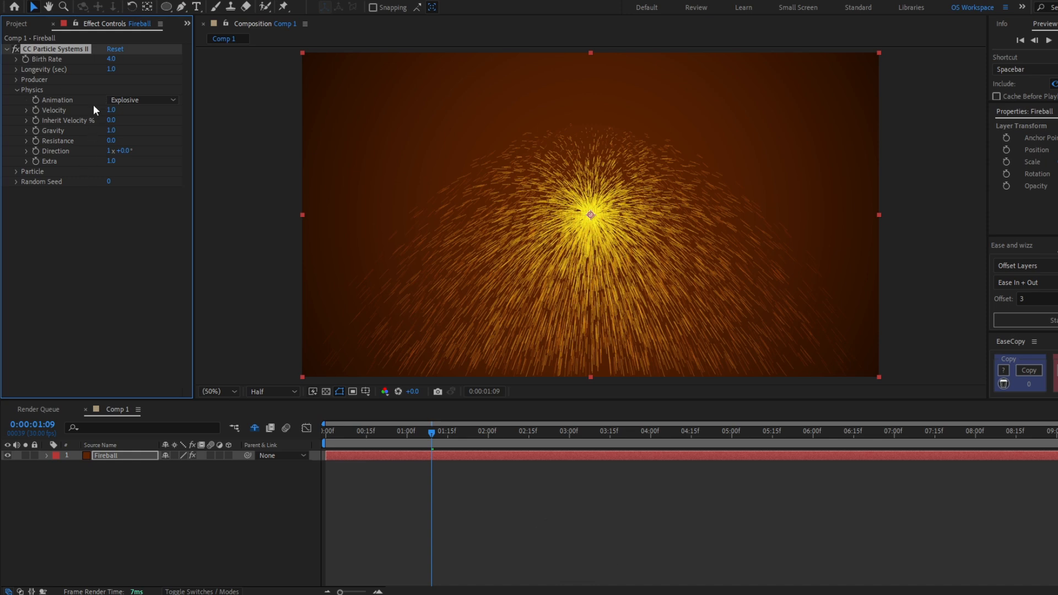
click(110, 101)
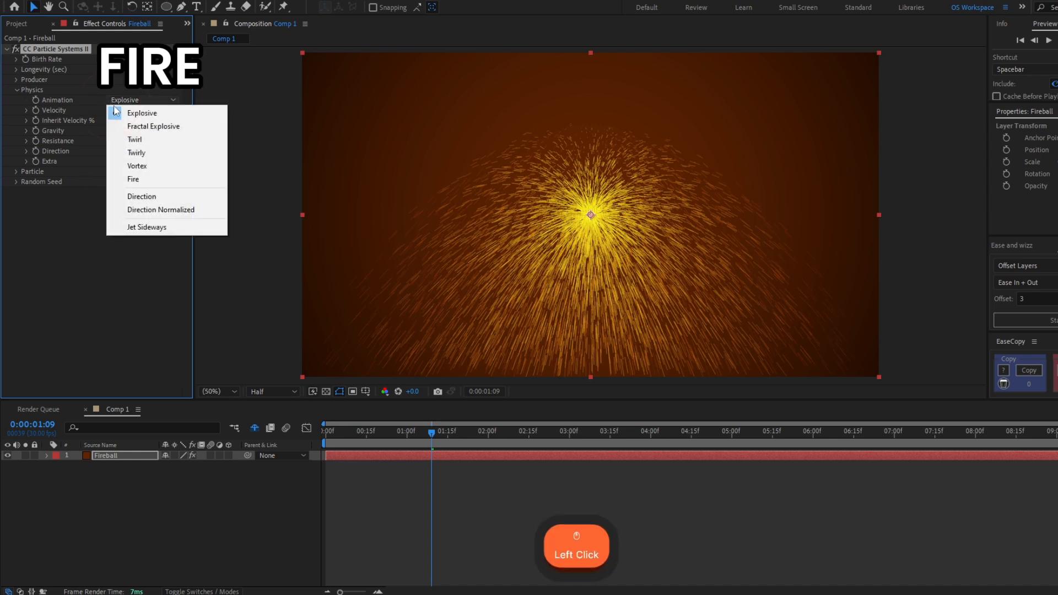
click(150, 176)
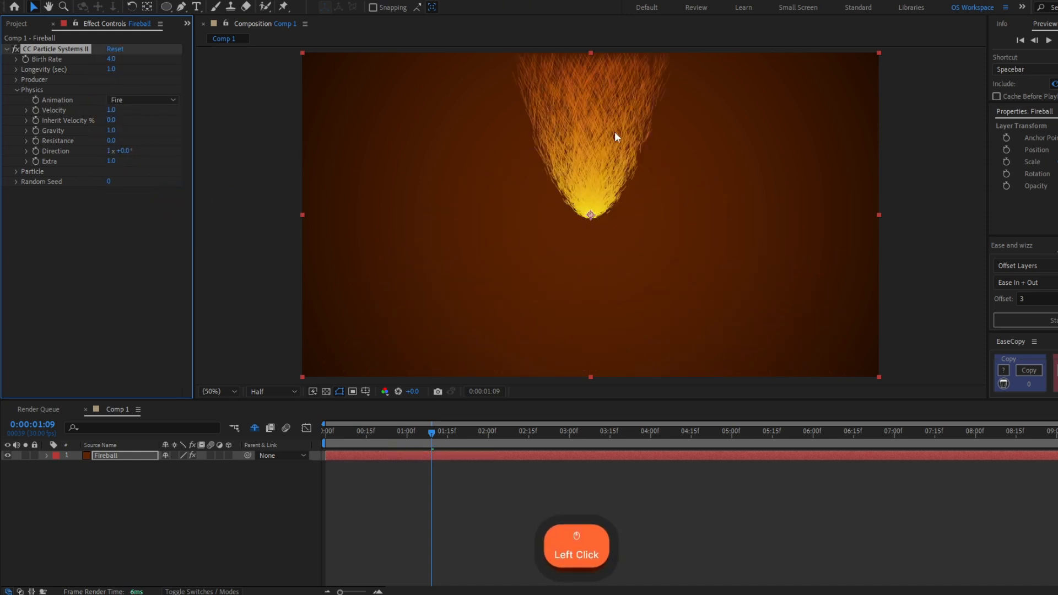
click(111, 110)
text(0.2)
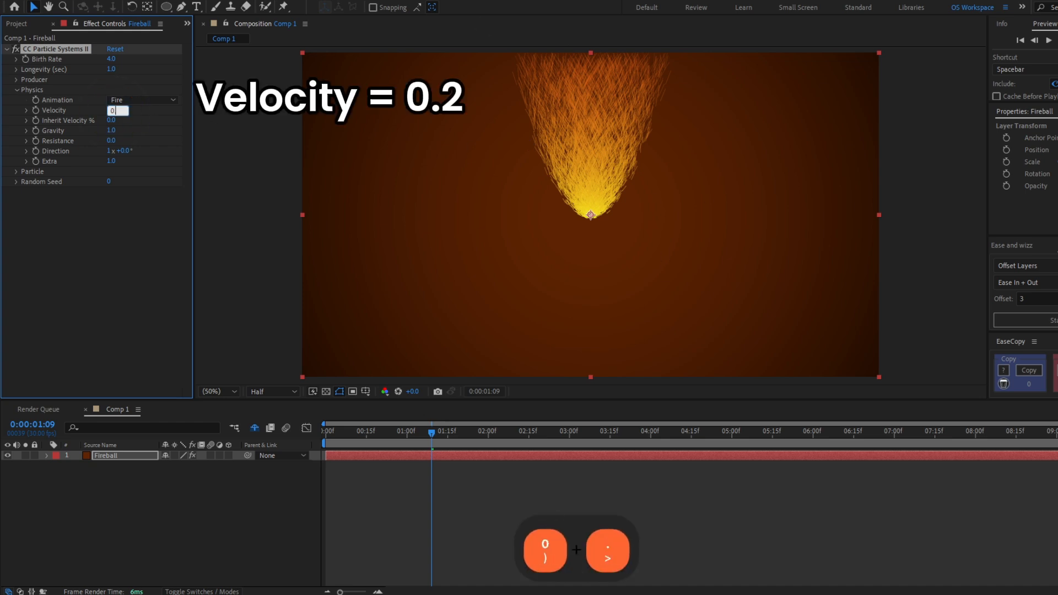
key(Return)
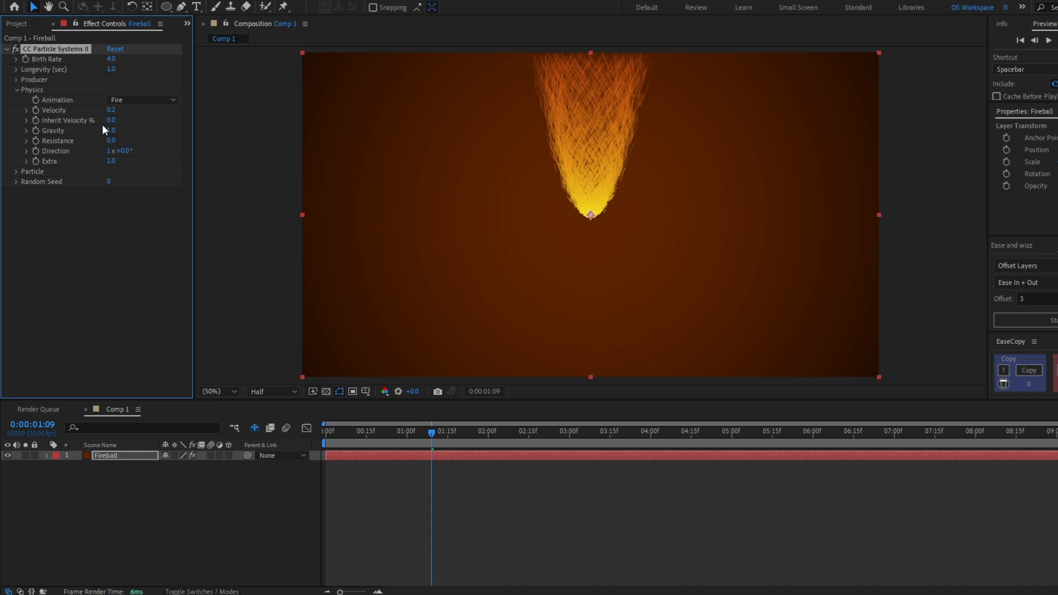
- Set the particle physics Inherit Velocity to 5%
click(111, 120)
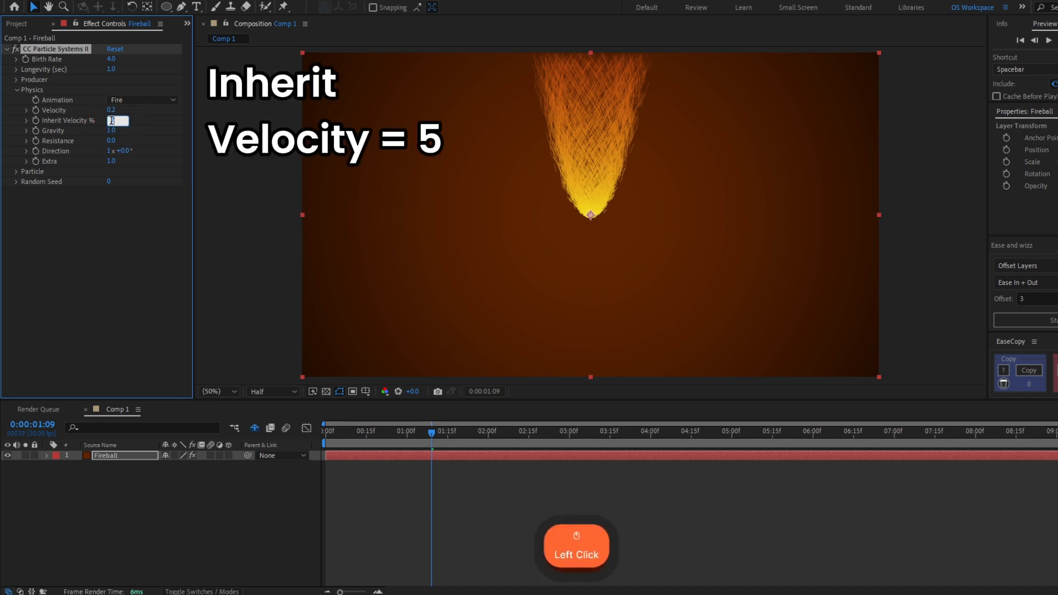
text(5)
key(Return)
click(74, 121)
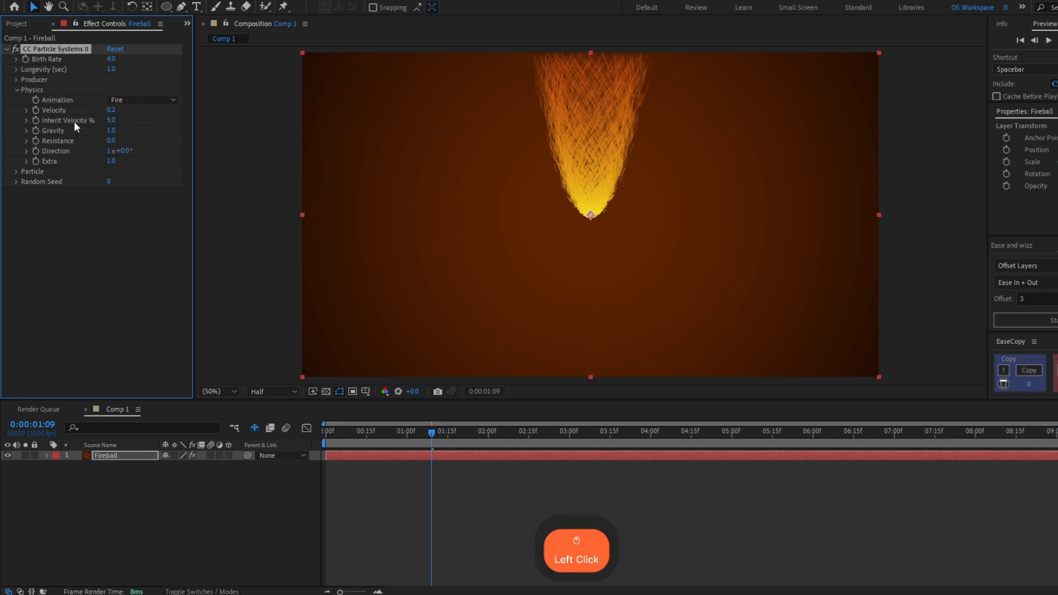
mouse_move(592, 216)
mouse_down()
mouse_move(446, 212)
mouse_move(558, 210)
mouse_move(475, 231)
mouse_move(590, 215)
mouse_up()
- Set the particle physics Gravity to 0.3 and Extra to 0.2
click(111, 130)
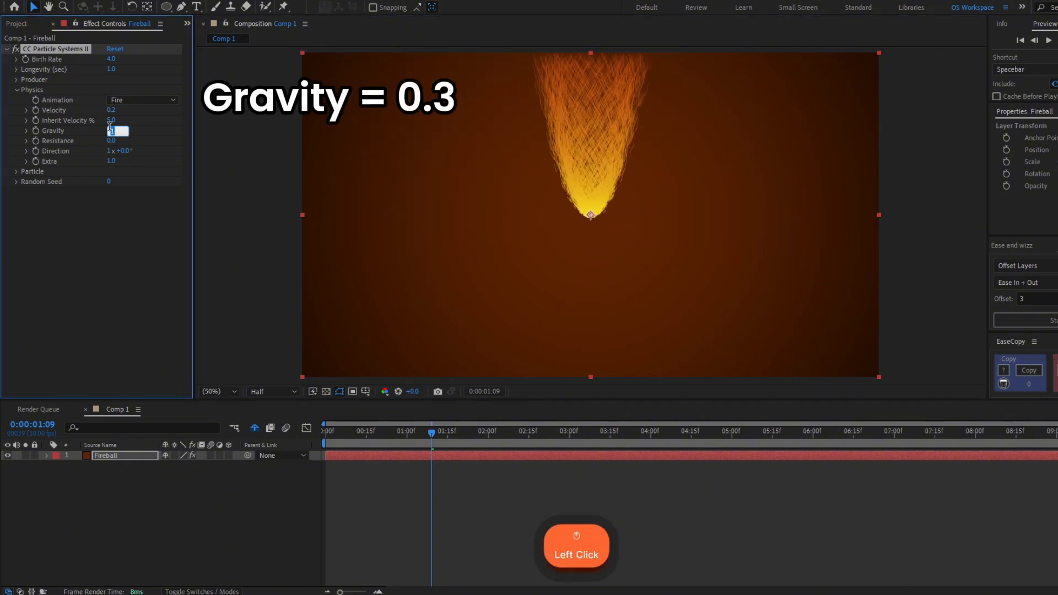
text(0.3)
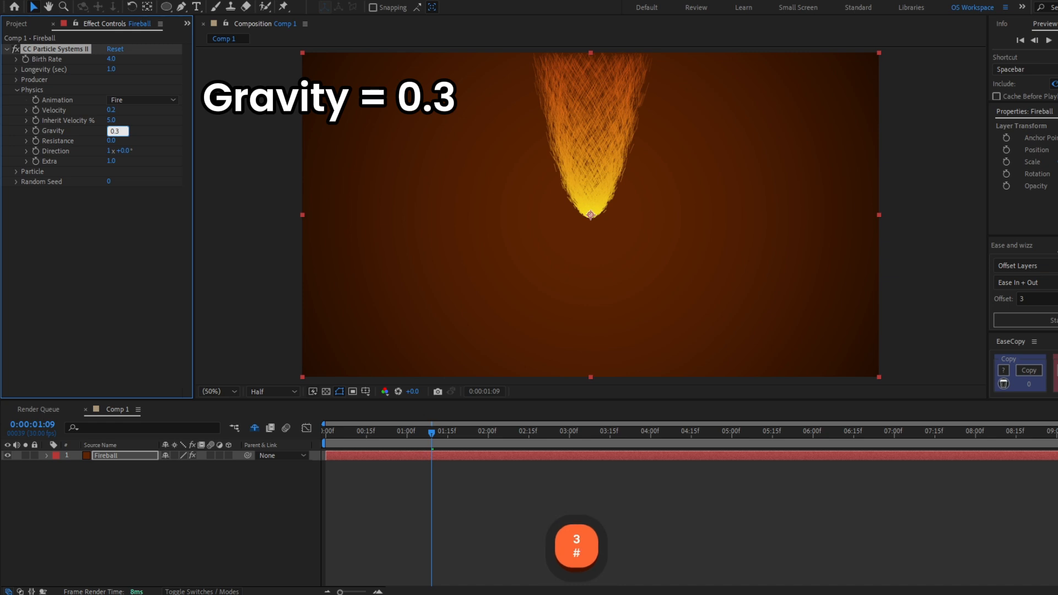
key(Return)
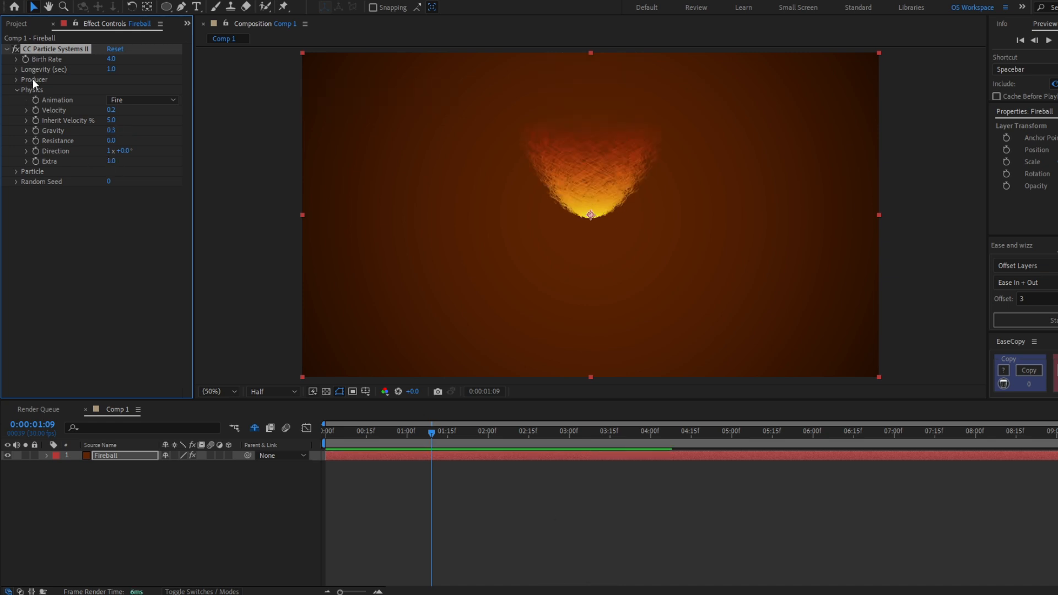
click(109, 162)
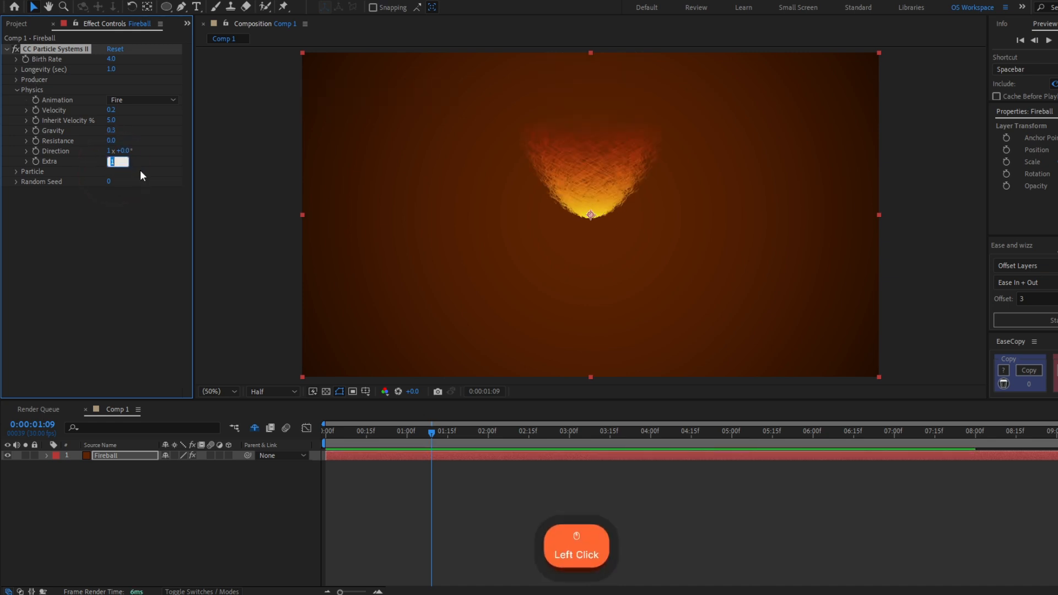
text(0.2)
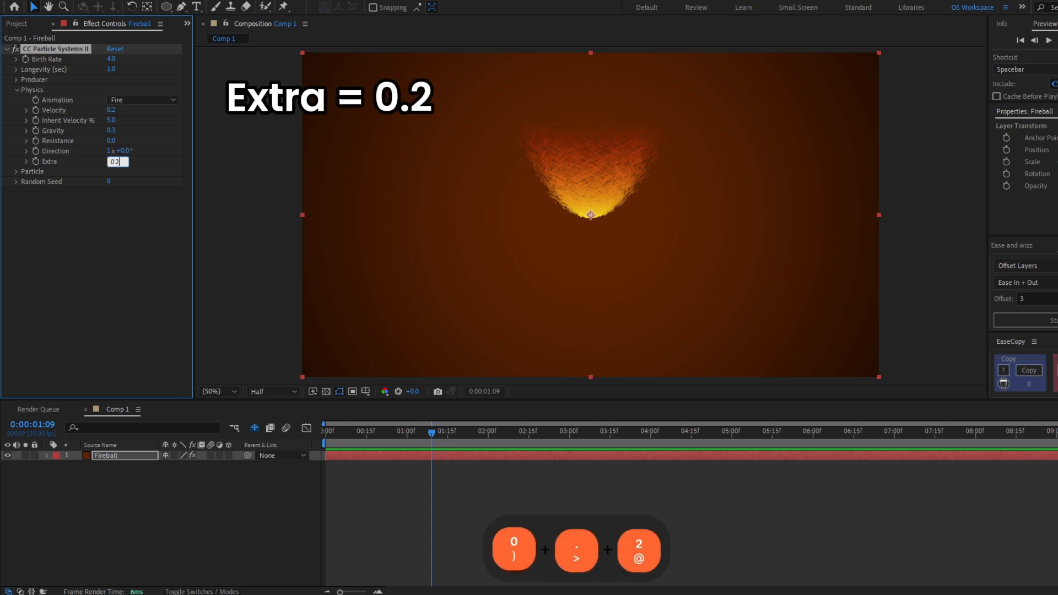
key(Return)
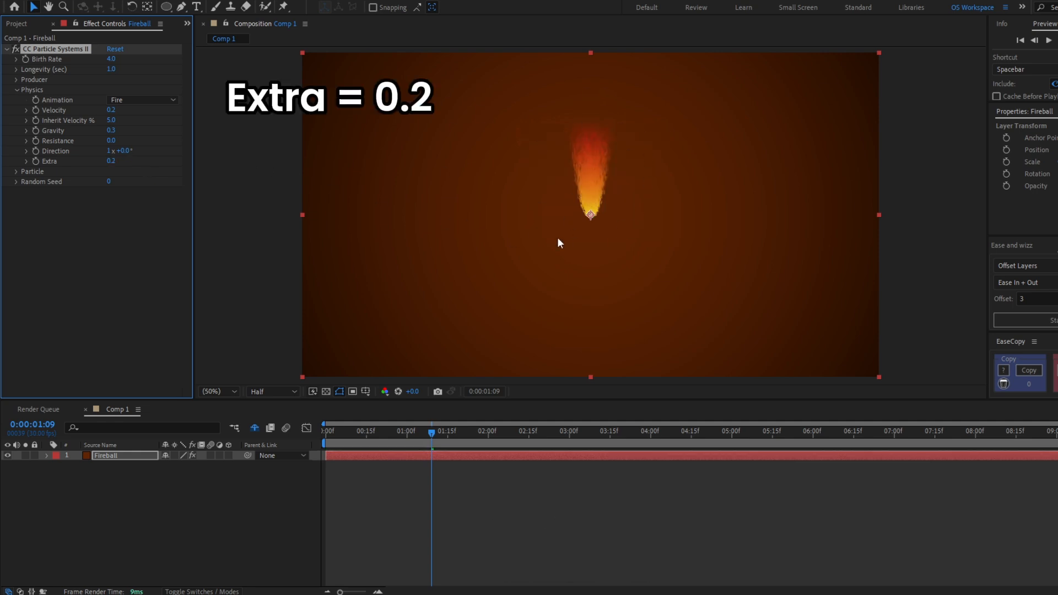
click(16, 90)
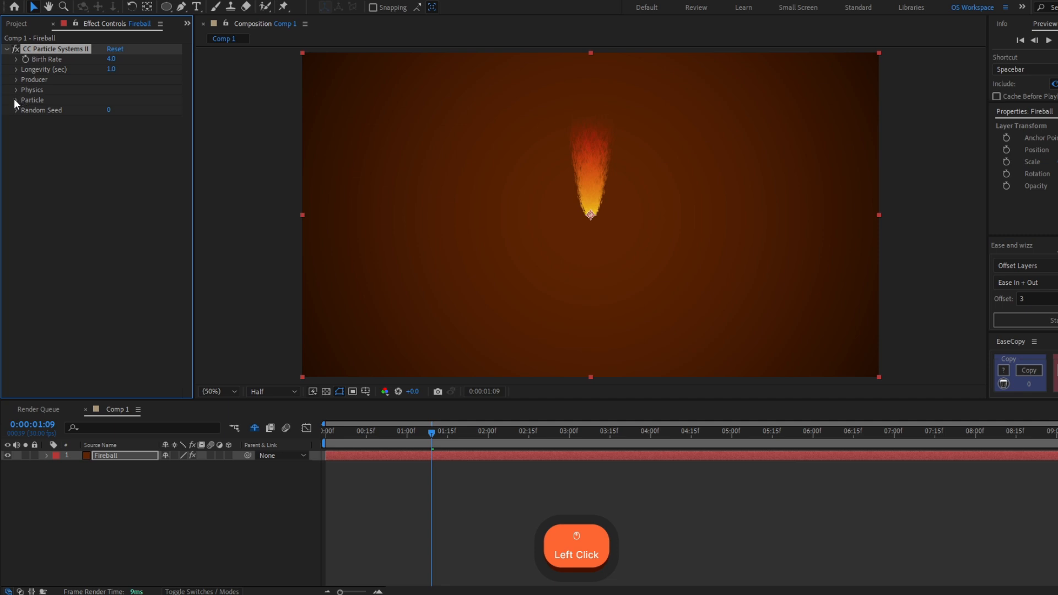
- Change the Particle Type of the Fireball's particle effect to Faded Sphere
click(15, 100)
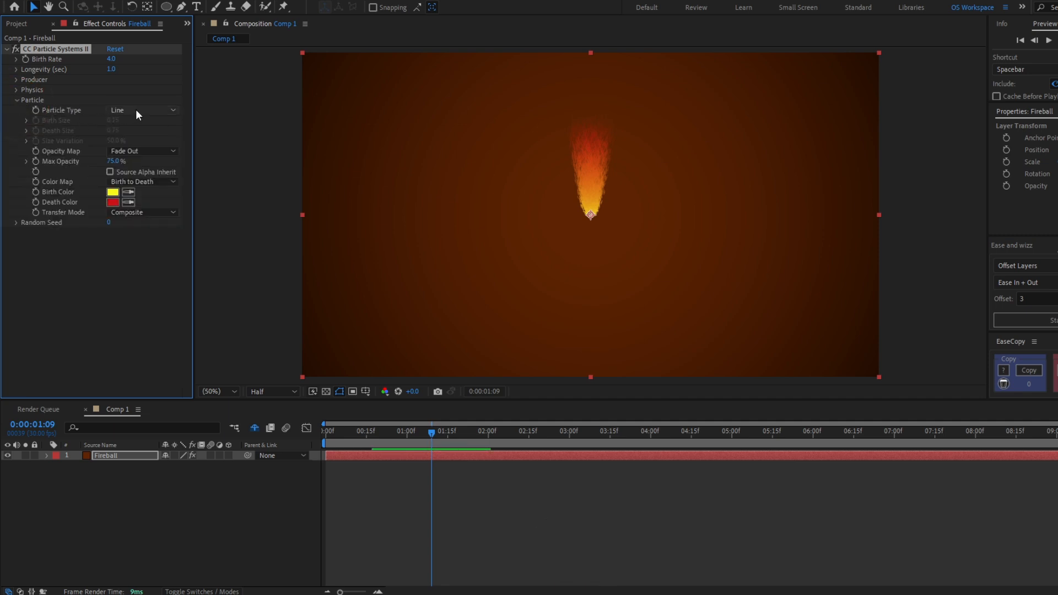
click(136, 109)
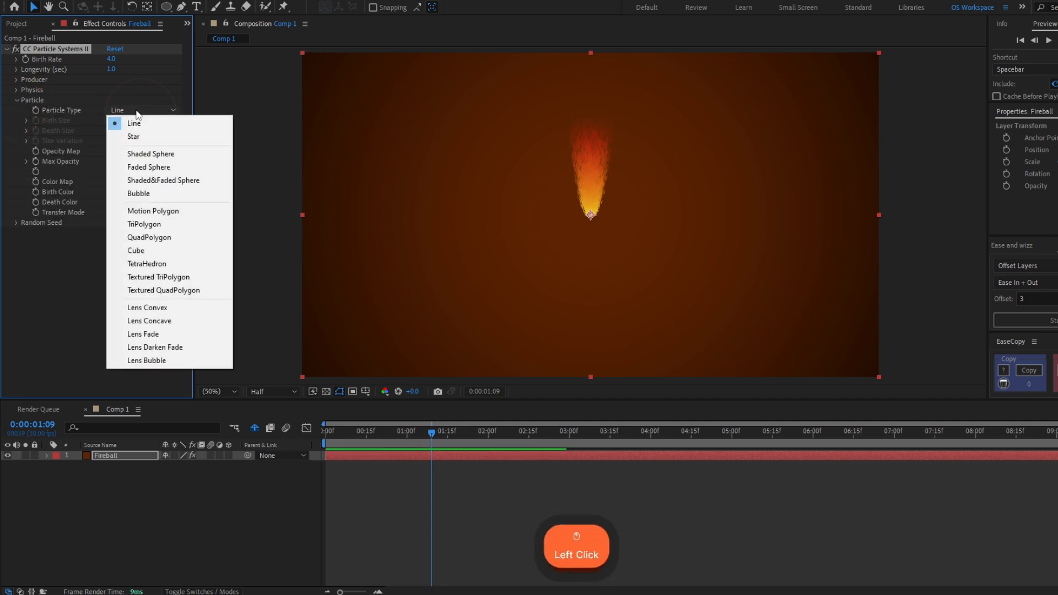
click(165, 168)
scroll(600, 144, up, 2)
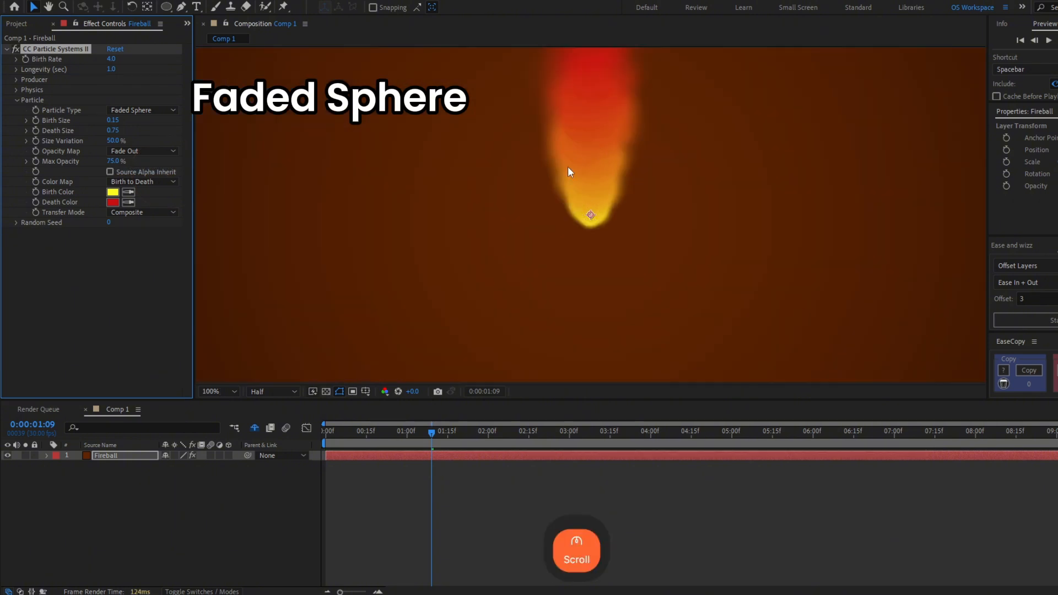
scroll(609, 252, down, 2)
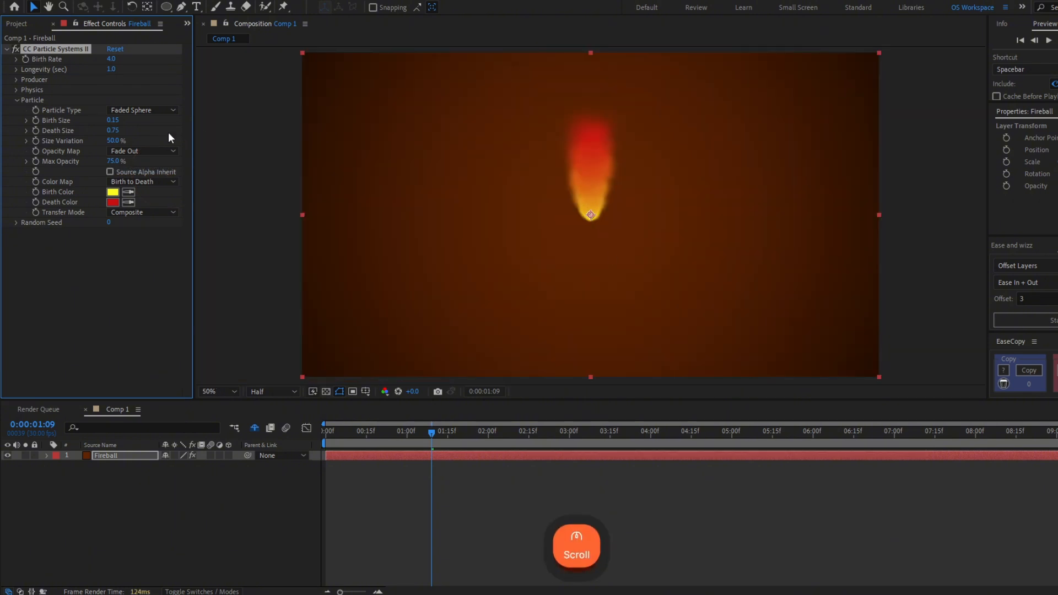
- Set the particles' Birth Size to 0.5 and Death Size to 0.2
click(113, 120)
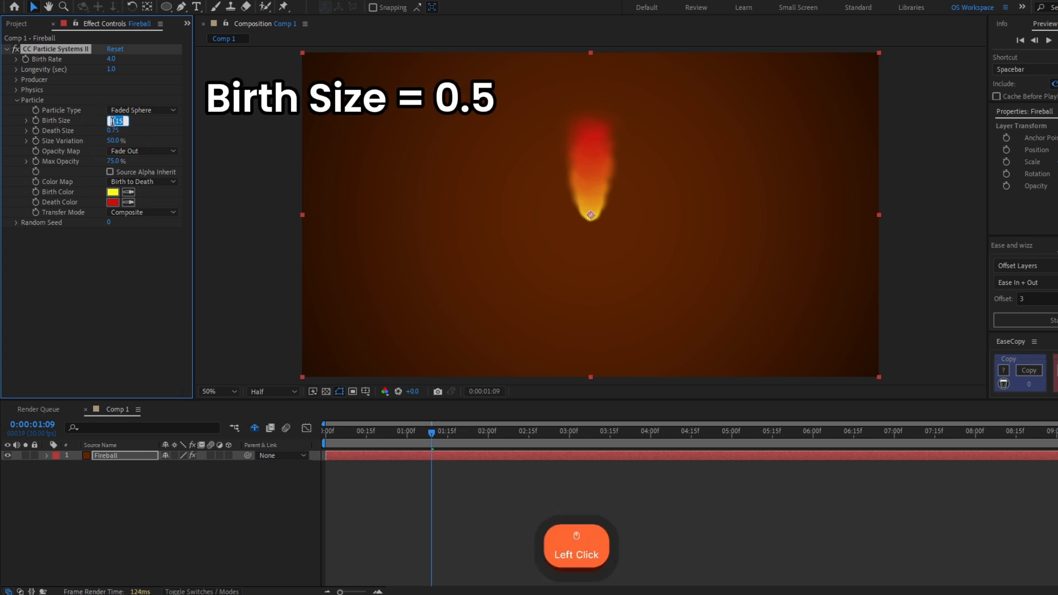
text(0.5)
key(Return)
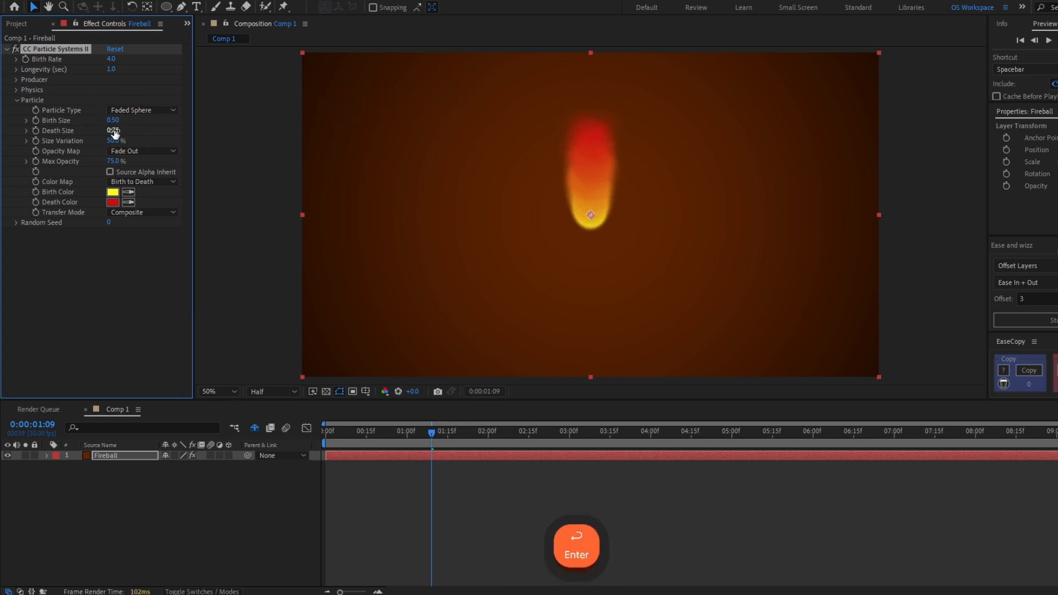
click(114, 131)
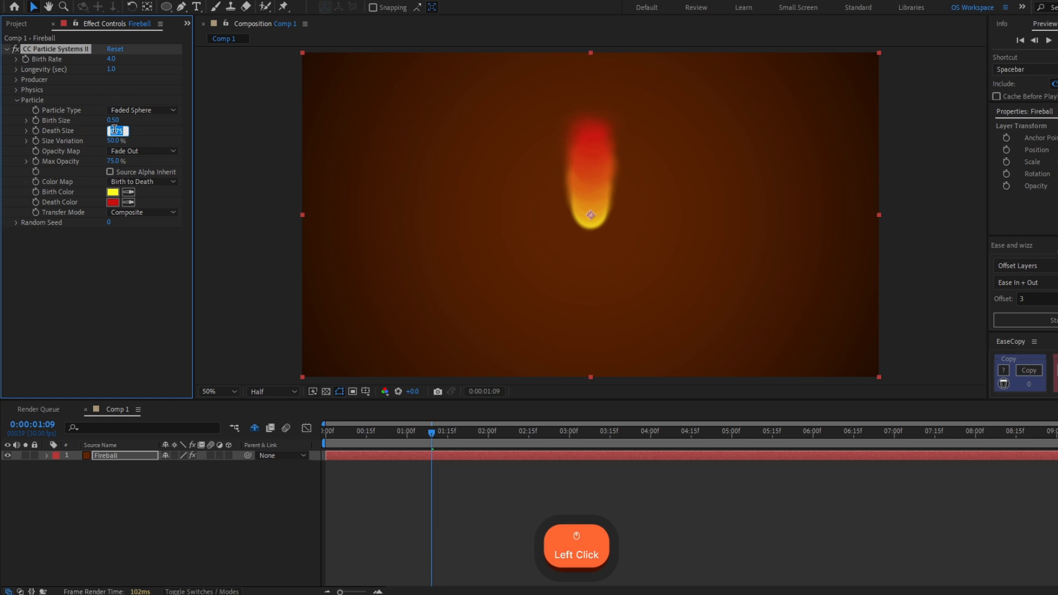
text(0.2)
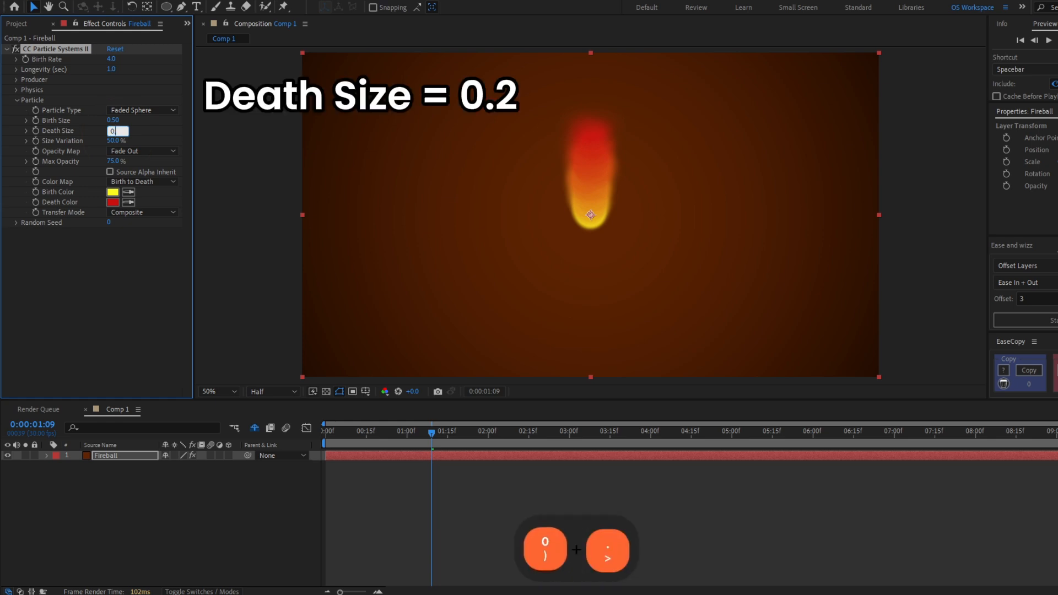
key(Return)
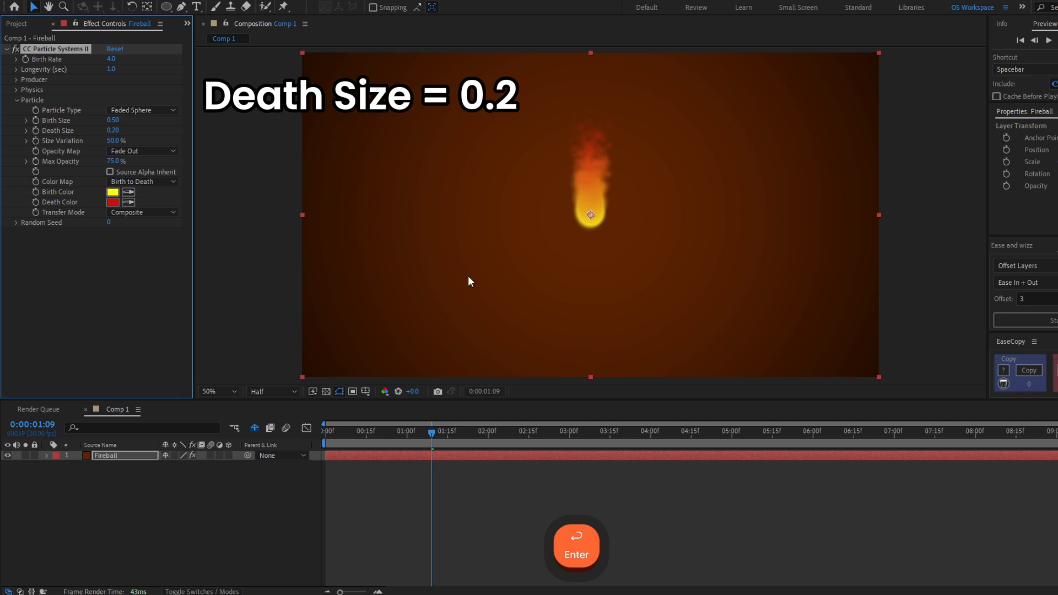
- Raise the particles' Size Variation to 100% and inspect the flame up close
key(shift)
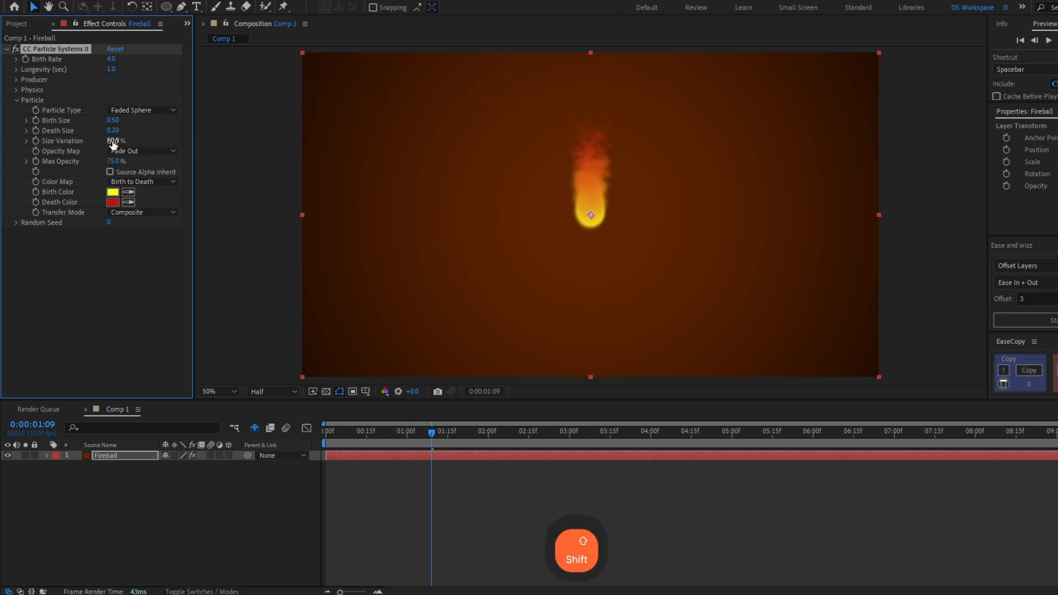
drag(113, 143, 170, 151)
scroll(594, 180, up, 4)
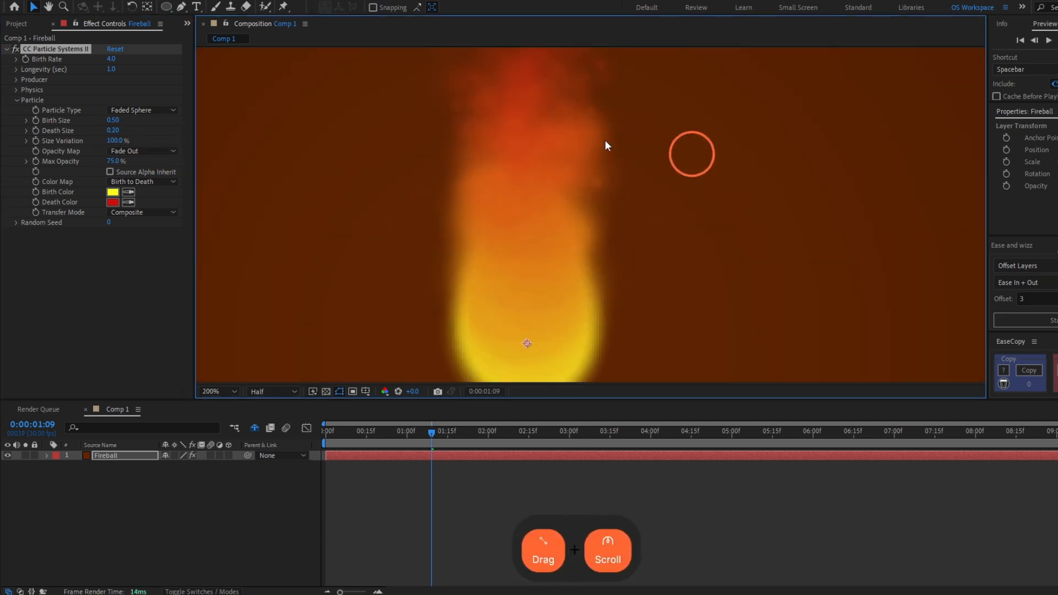
scroll(595, 182, down, 2)
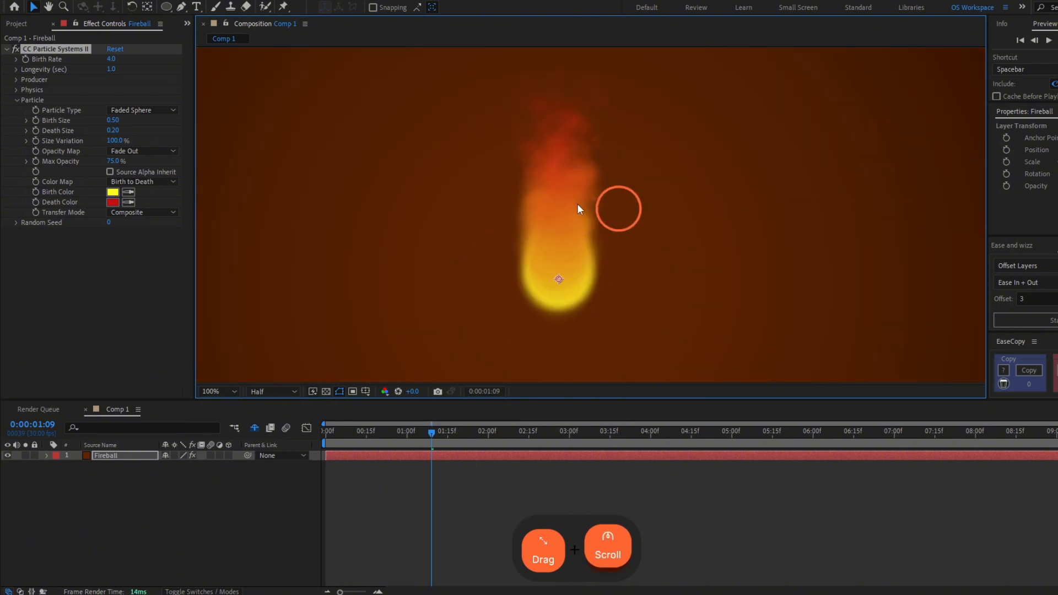
- Set the particles' Transfer Mode to Screen and inspect the flame up close
drag(219, 392, 221, 285)
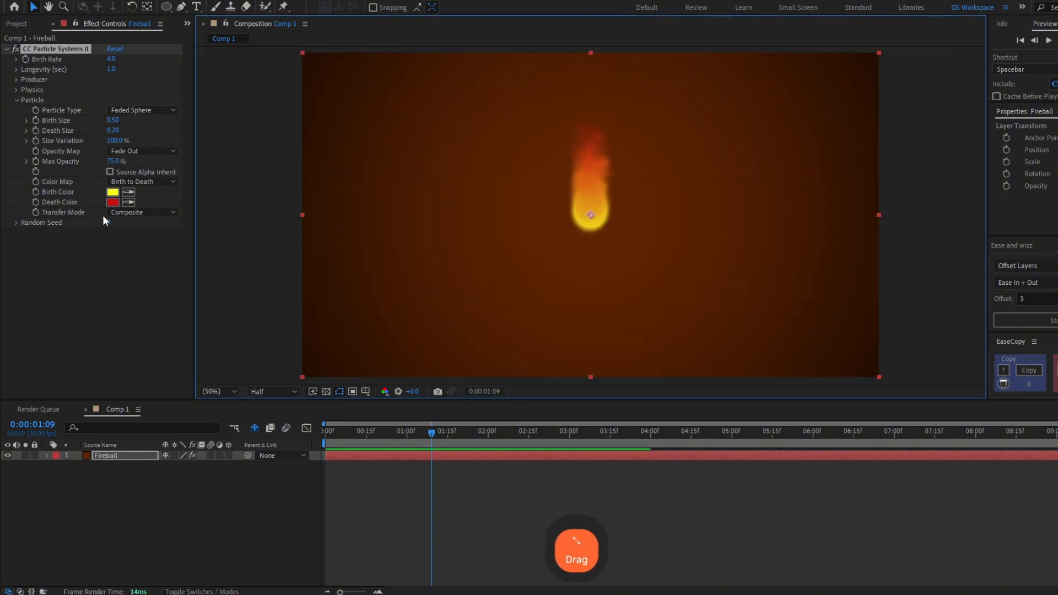
click(156, 214)
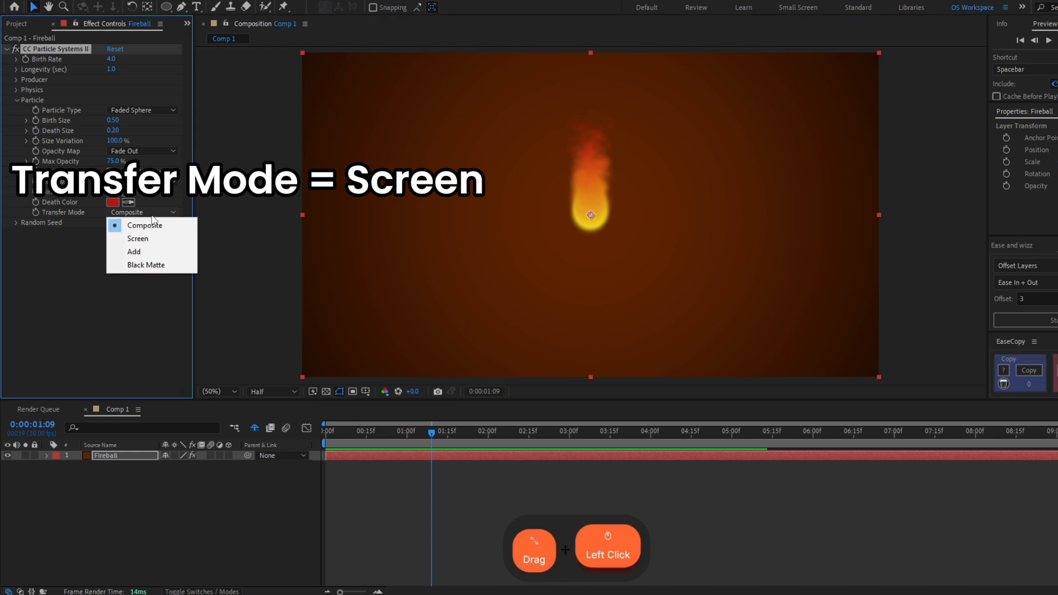
click(157, 242)
scroll(611, 194, up, 2)
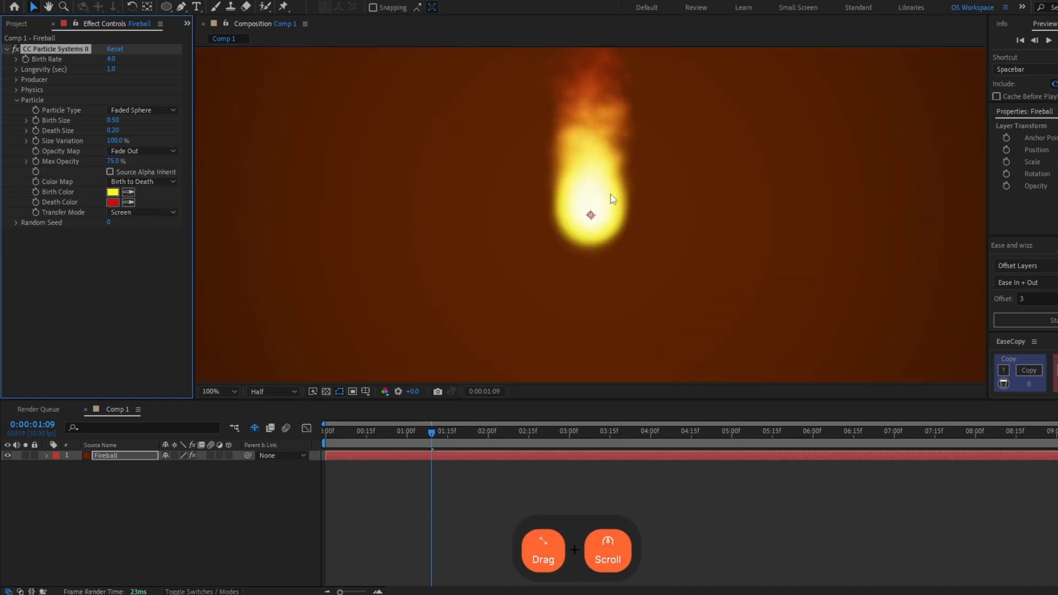
scroll(565, 161, down, 2)
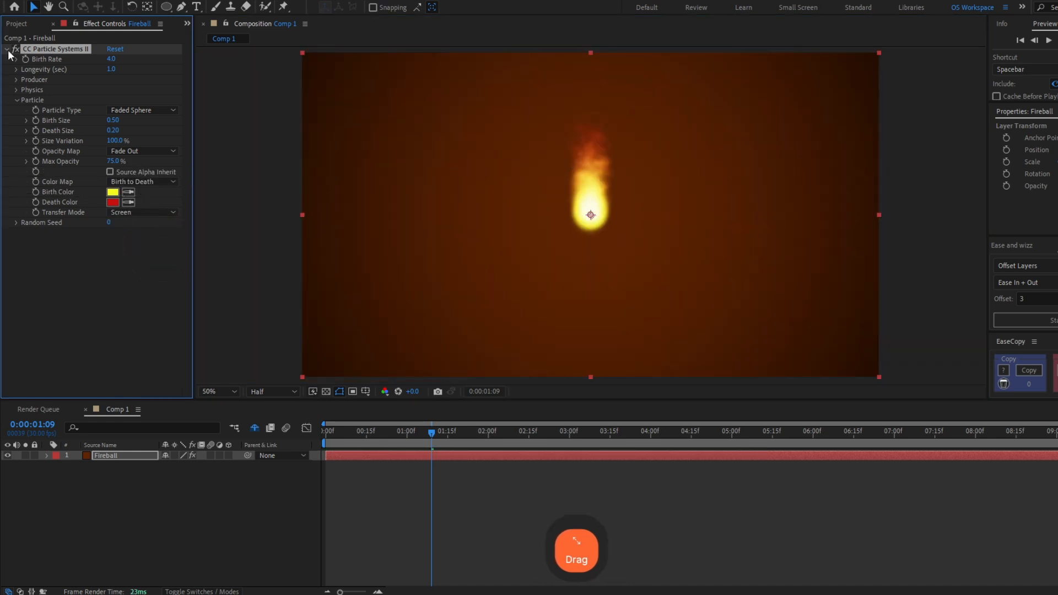
- Apply the Turbulent Displace effect to the Fireball layer, try out its Evolution and undo that change
click(81, 315)
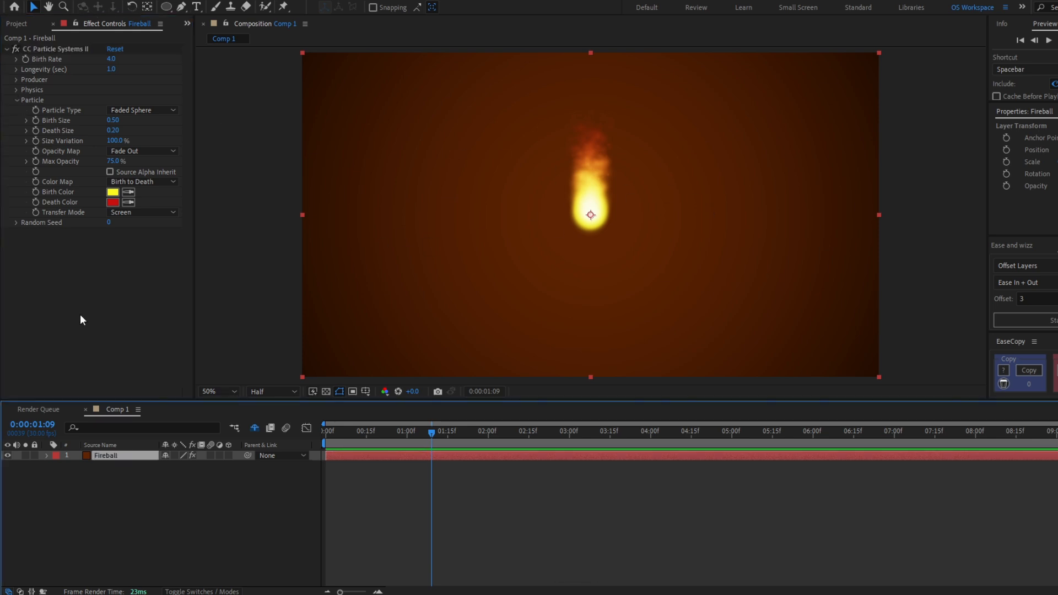
key(ctrl+space)
text(turbul)
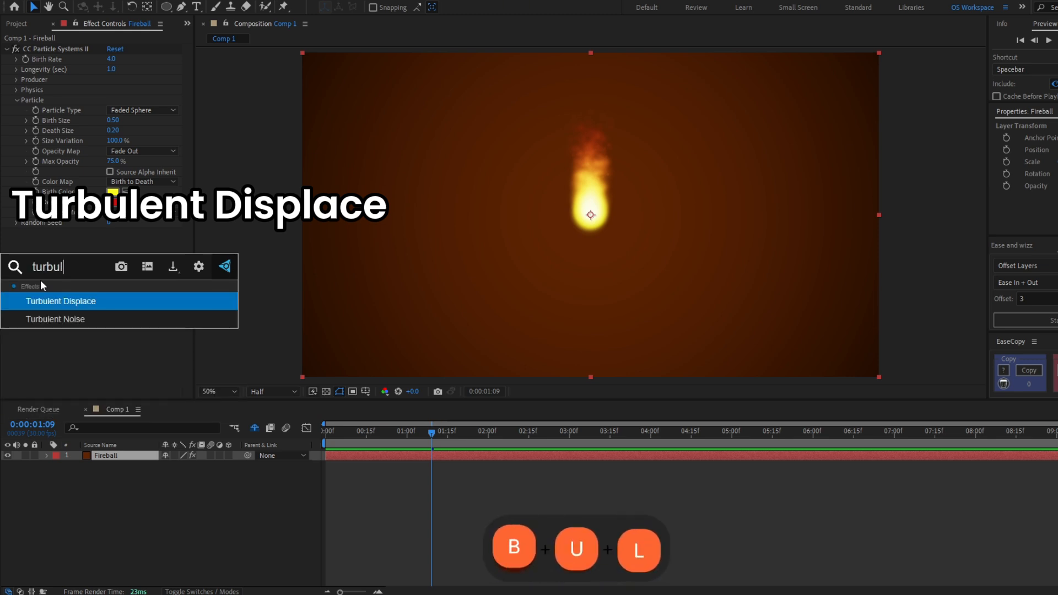
key(Return)
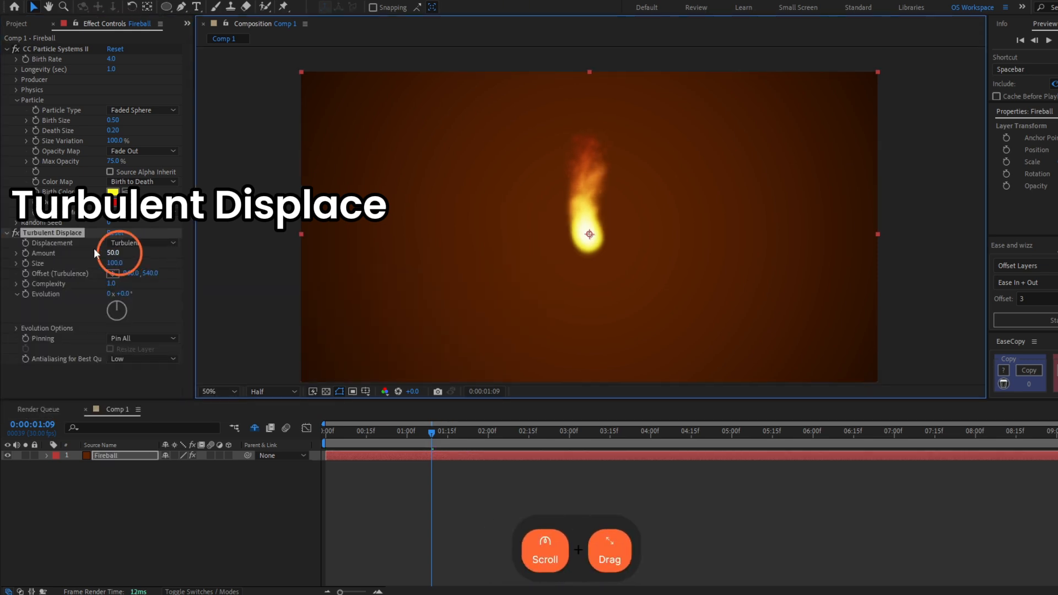
drag(129, 294, 292, 296)
key(ctrl+z)
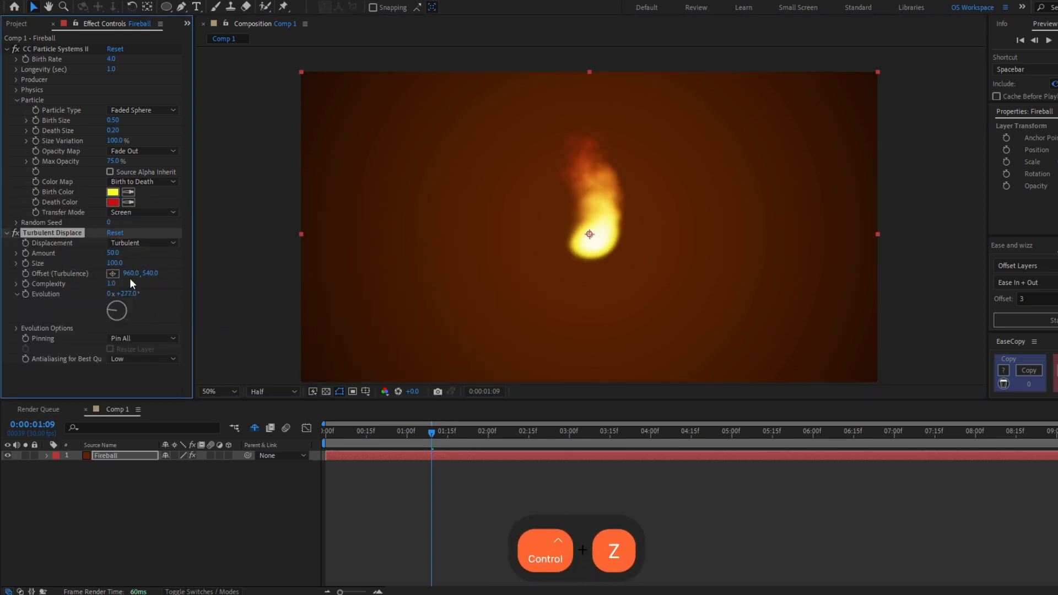
- Set Turbulent Displace's Amount to 40, Size to 10 and Complexity to 2
click(113, 253)
text(40)
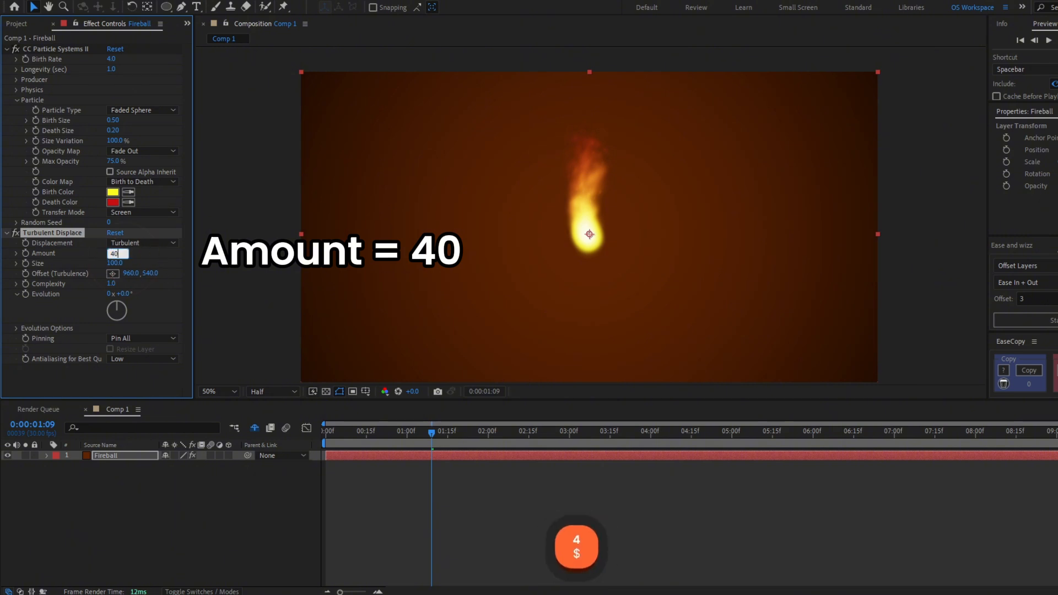
key(Tab)
text(10)
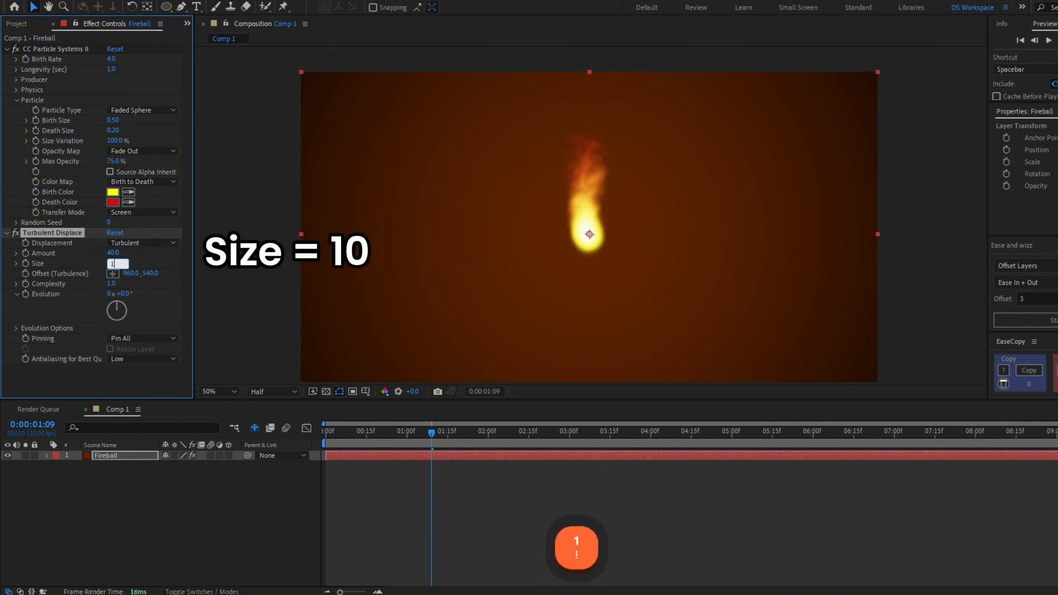
key(Return)
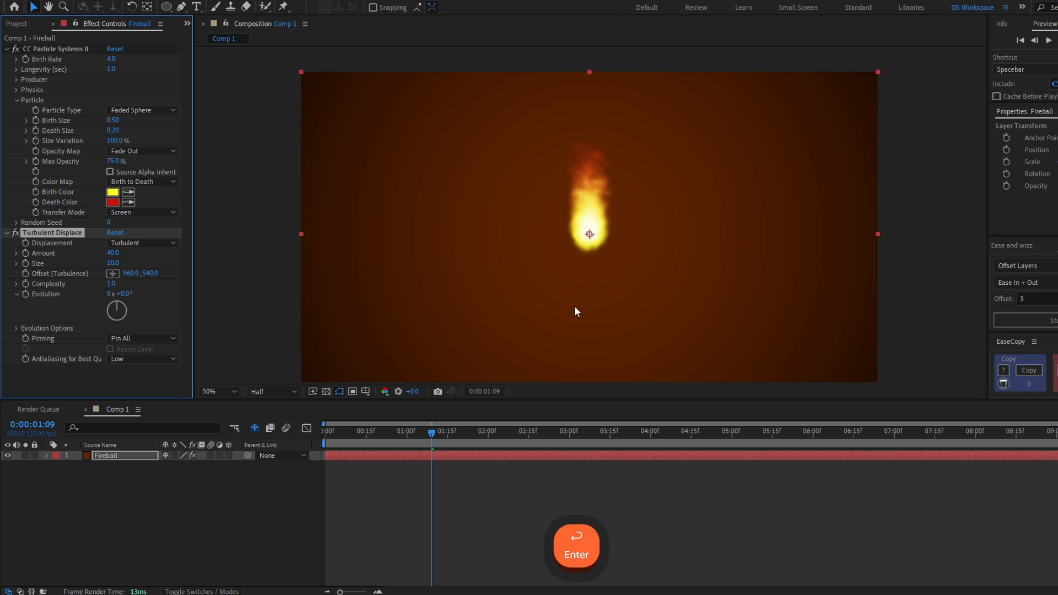
click(112, 283)
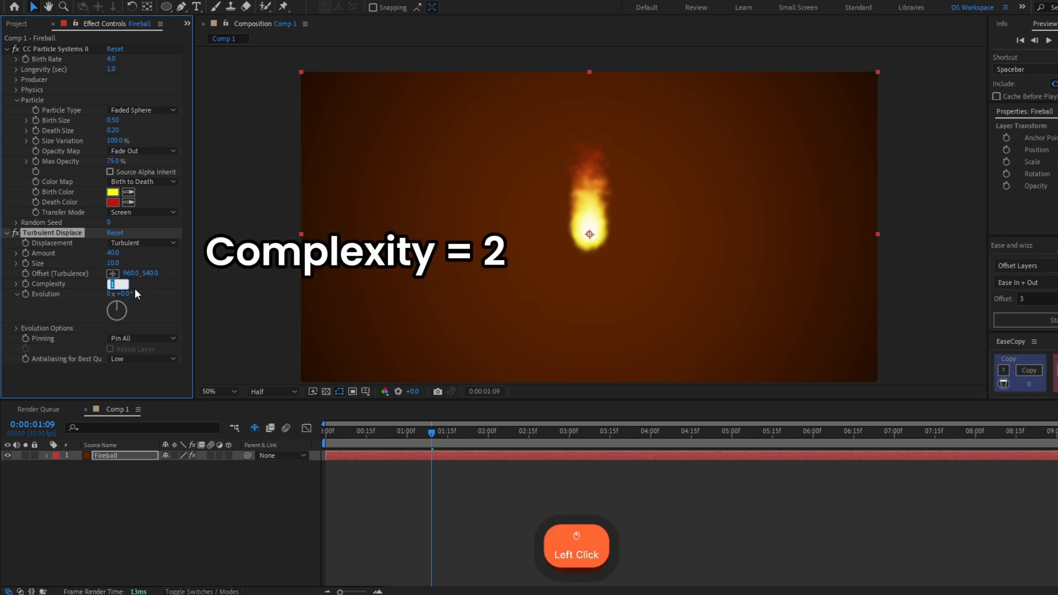
text(2)
key(Return)
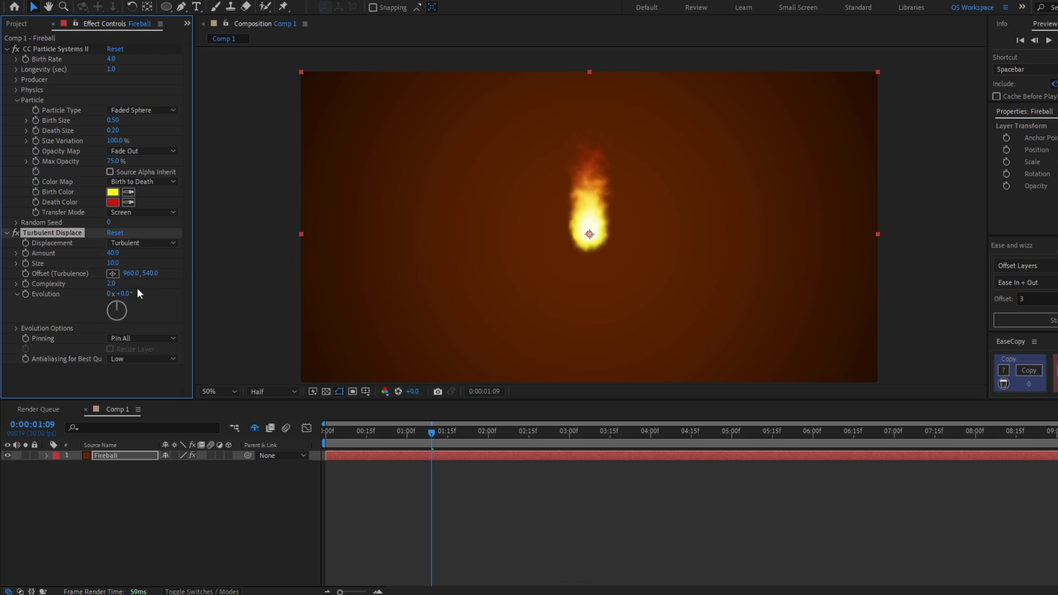
- Add the expression time*1000 to the Evolution property of Turbulent Displace
alt+click(26, 293)
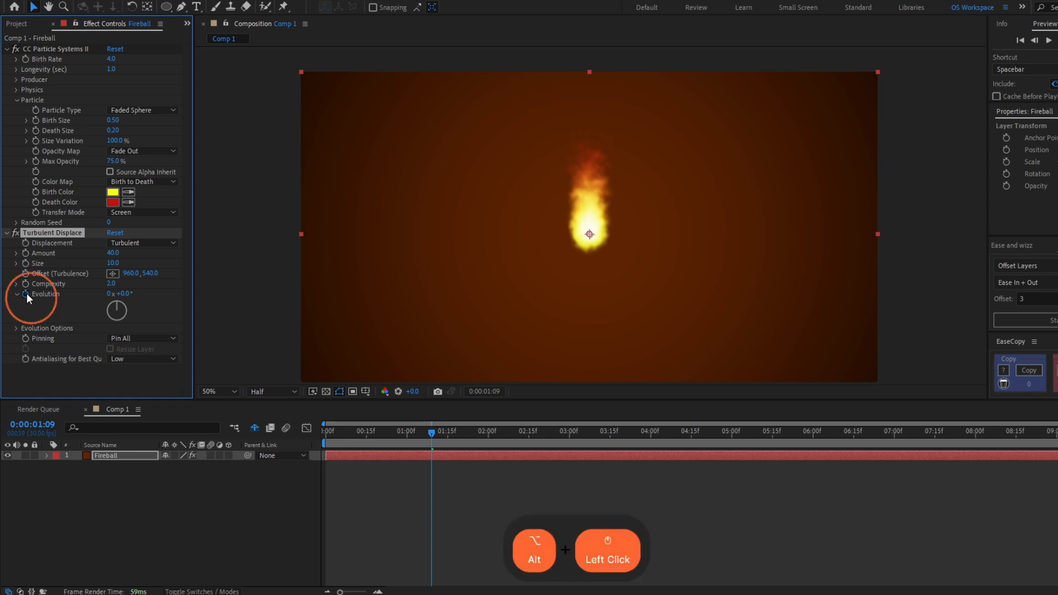
text(t)
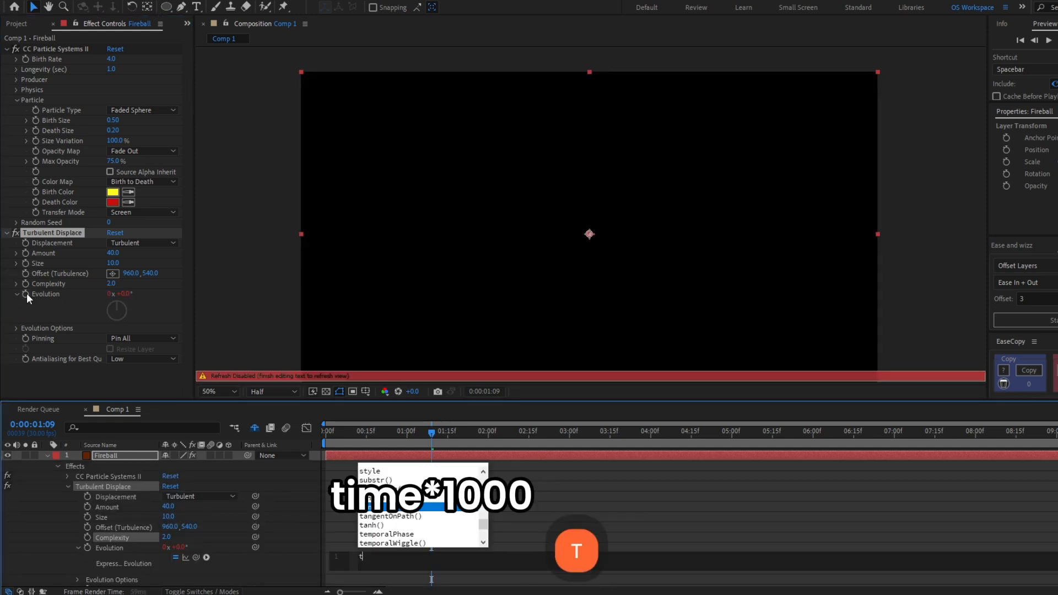
text(ime*1000)
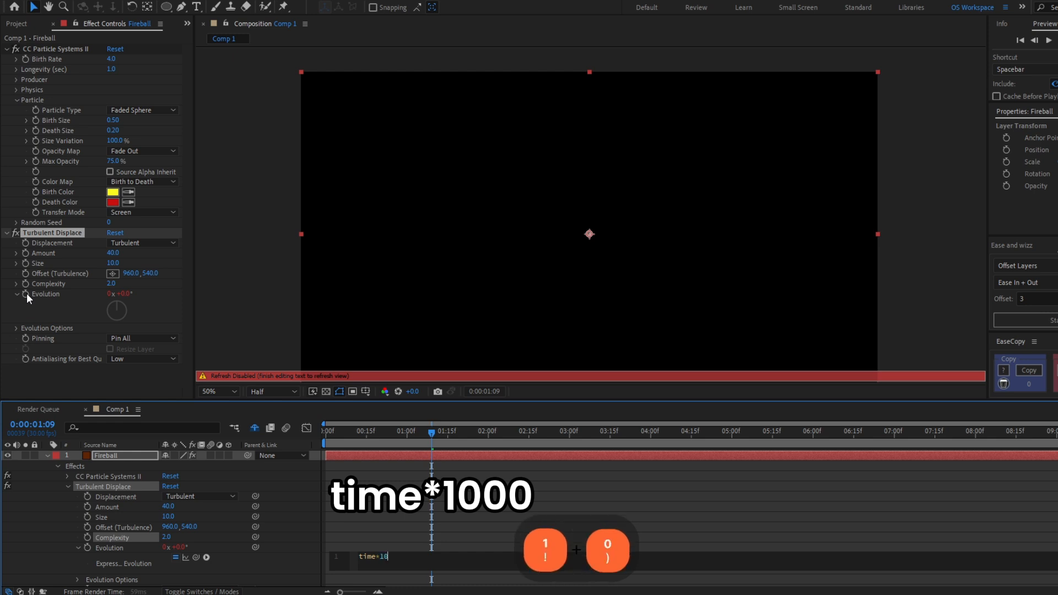
click(366, 508)
- Compare the flame with and without Turbulent Displace at different times, leaving the effect enabled
drag(432, 433, 510, 439)
scroll(639, 246, up, 2)
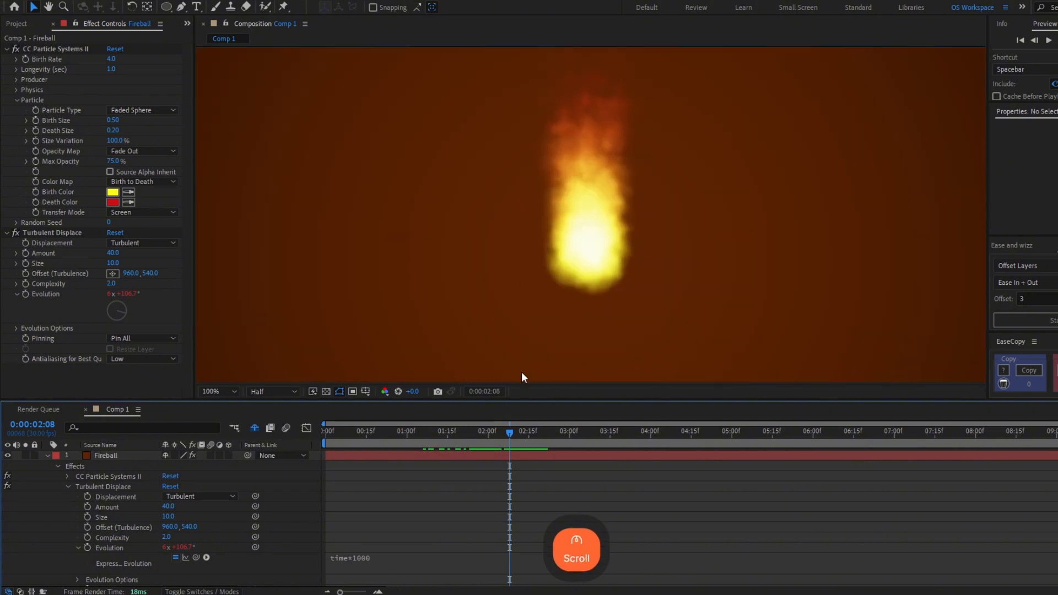
click(15, 234)
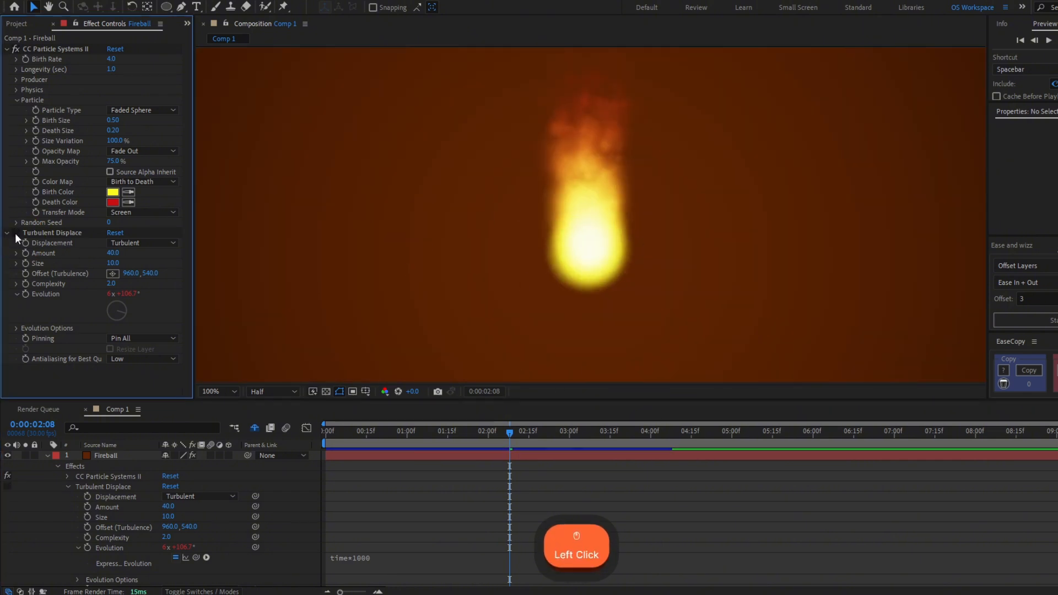
drag(510, 432, 458, 451)
click(14, 233)
- Collapse both effects' settings and fit the whole composition in the viewer, up to 100%
click(8, 233)
click(7, 49)
click(235, 392)
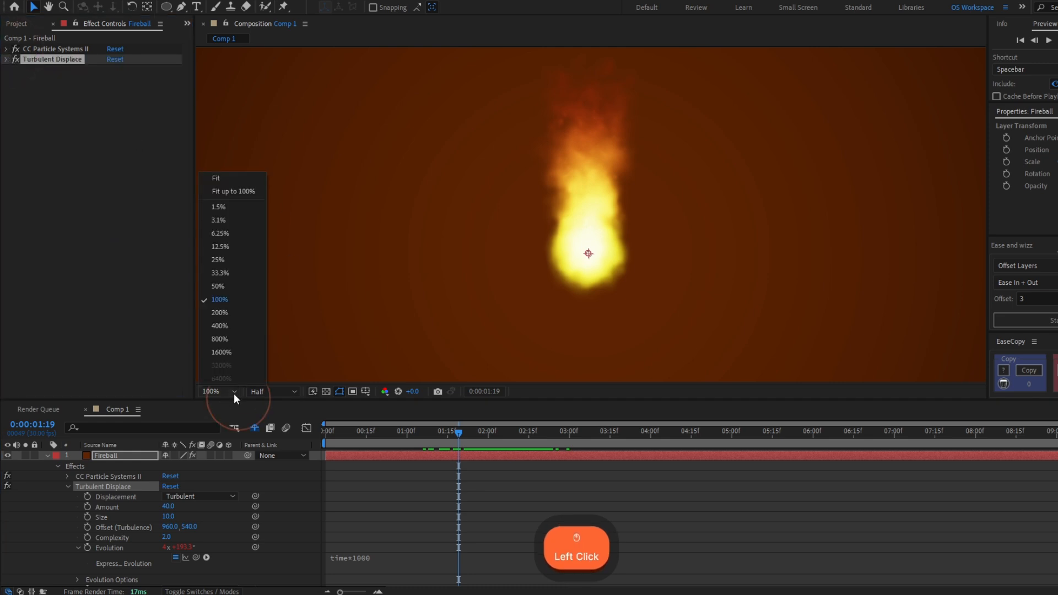
click(237, 191)
drag(475, 431, 477, 455)
- Draw a curved, looping seven-point mask path on the Fireball layer with the Pen tool, starting and ending at the flame's centre
click(472, 167)
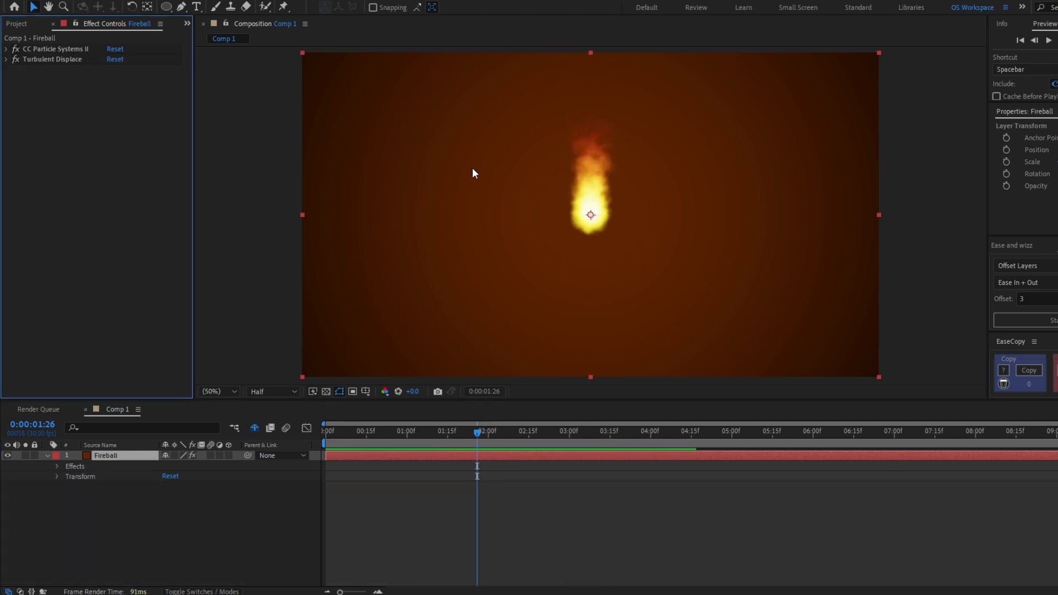
key(g)
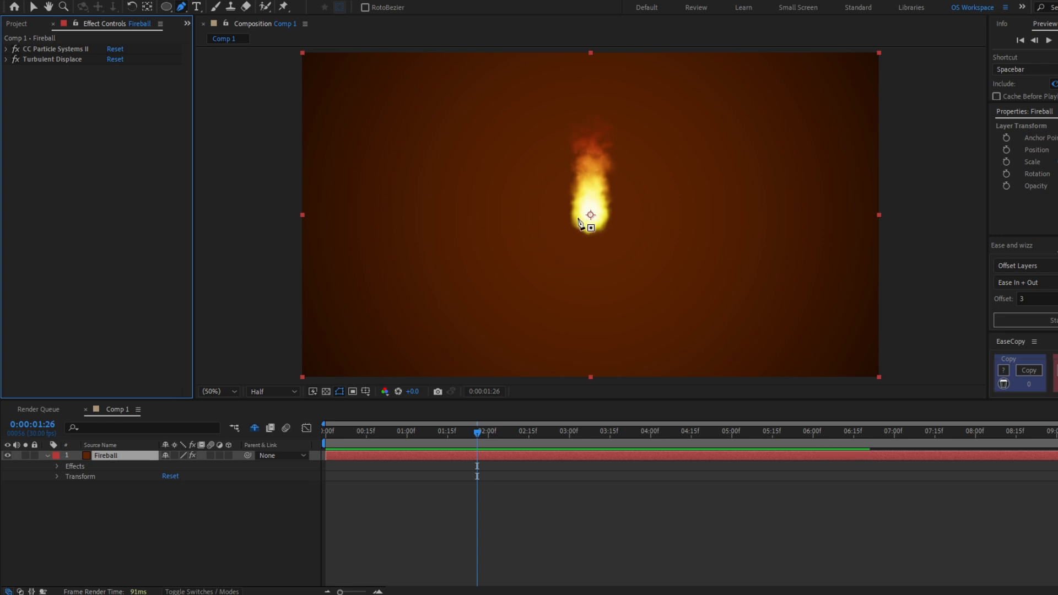
drag(589, 216, 564, 217)
drag(384, 290, 448, 353)
drag(671, 315, 706, 229)
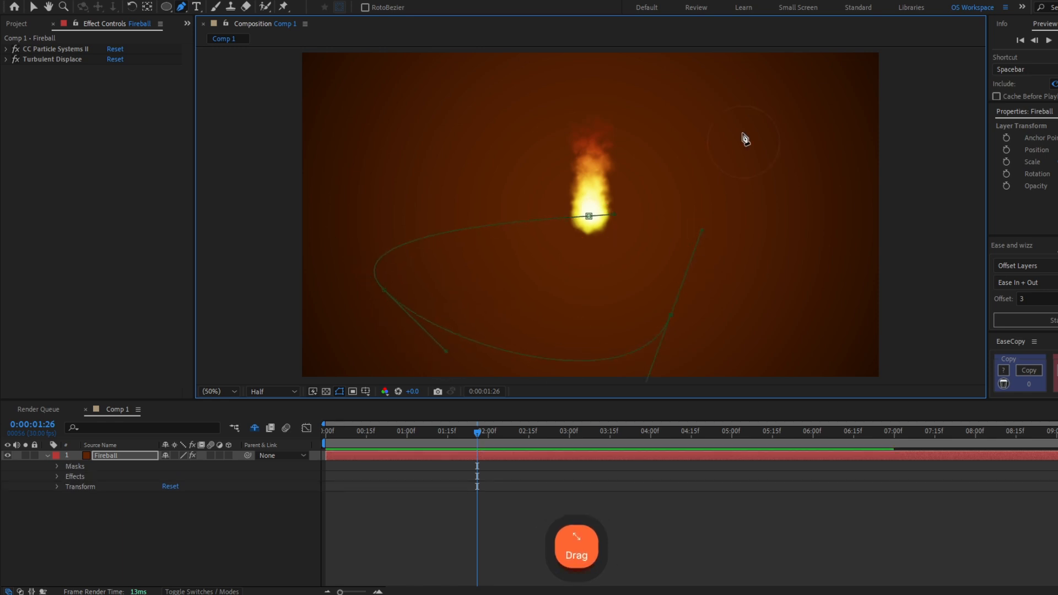
drag(845, 174, 908, 260)
drag(710, 176, 692, 88)
drag(393, 163, 452, 255)
drag(589, 216, 588, 99)
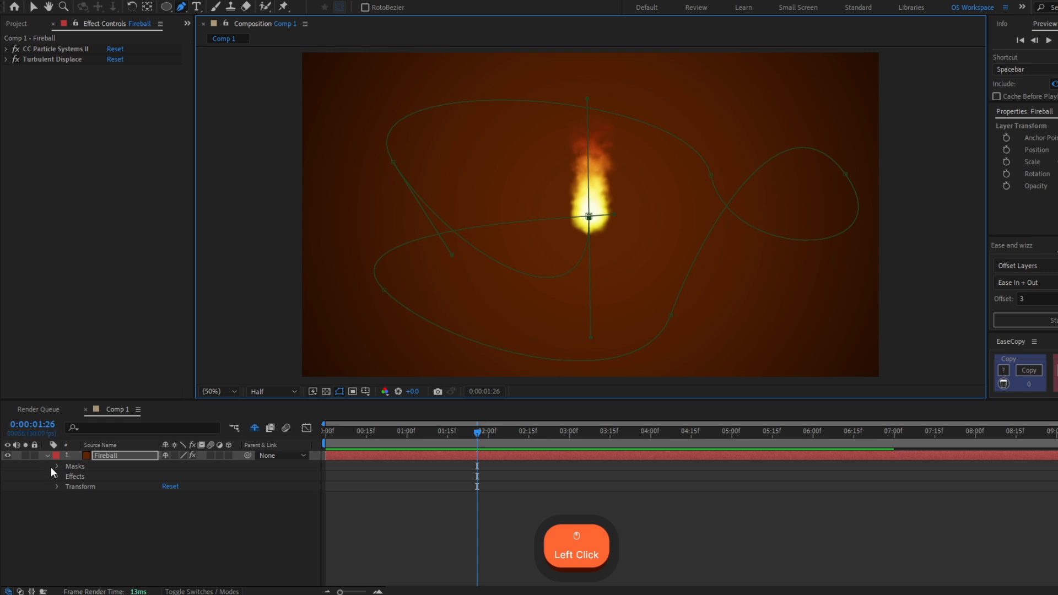
- Reveal the Fireball layer's Mask Path and cut it for use as a motion path
click(138, 454)
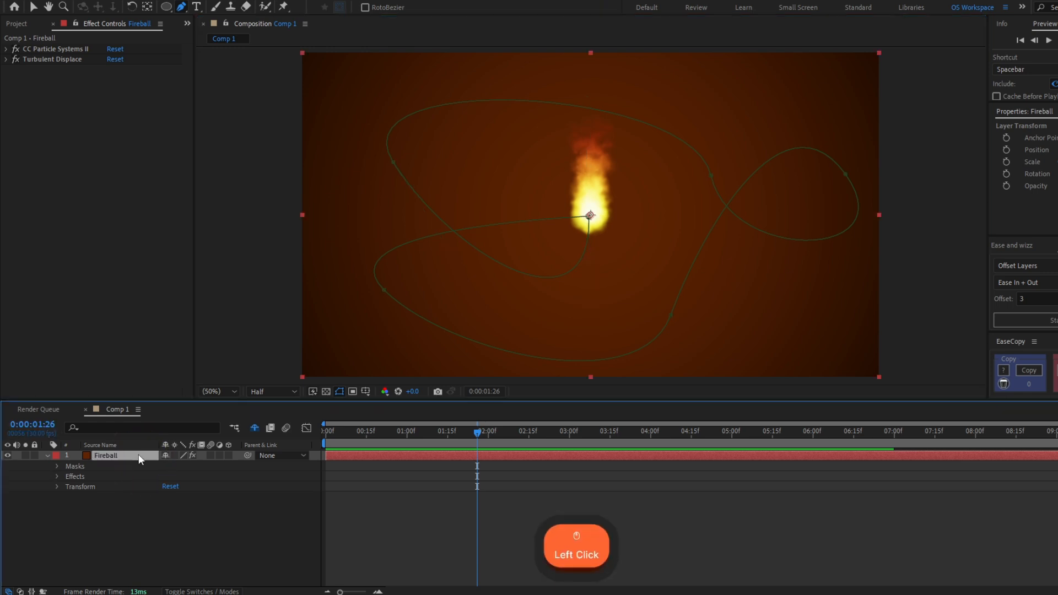
key(m)
click(111, 475)
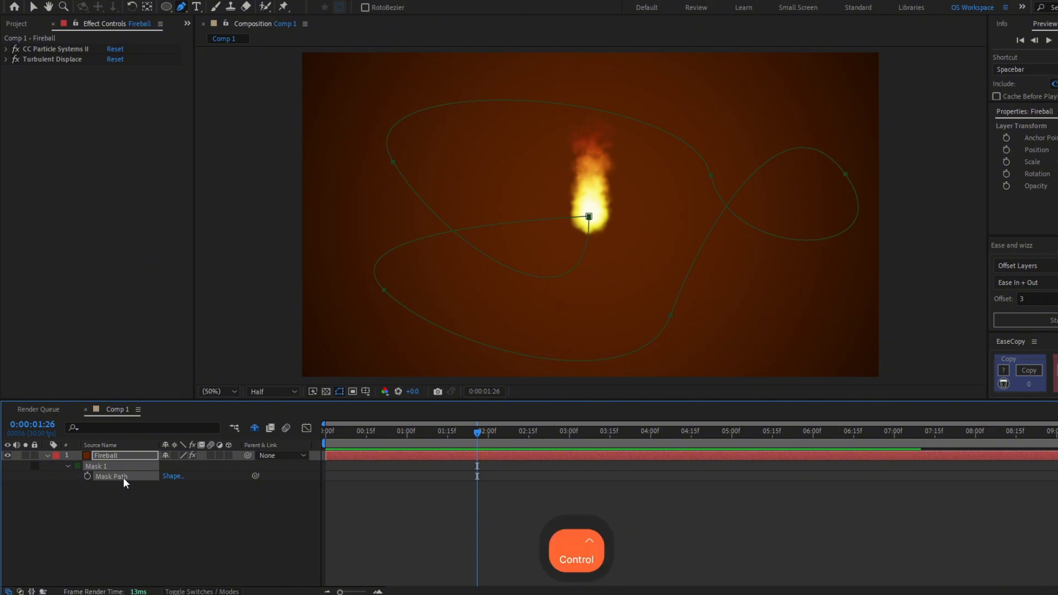
key(ctrl+x)
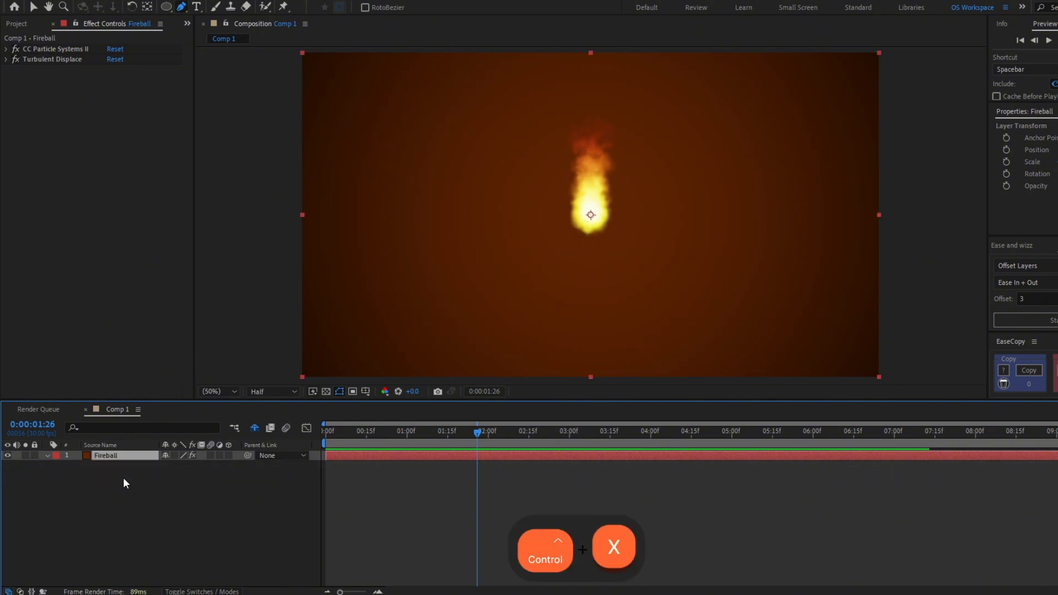
- Paste the path into the Producer Position of CC Particle Systems II and scrub through the resulting motion
click(7, 50)
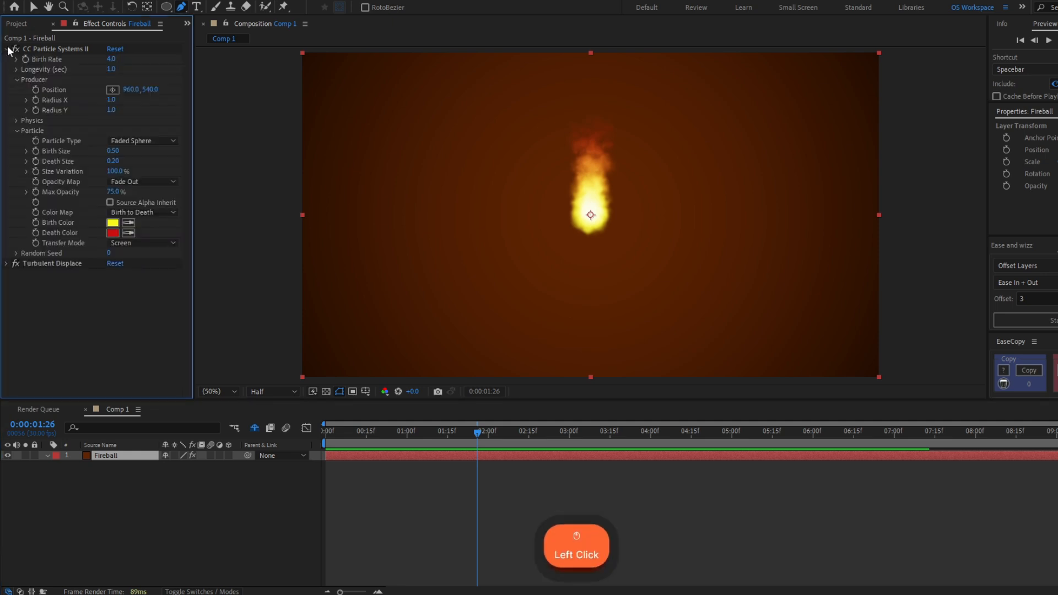
click(54, 90)
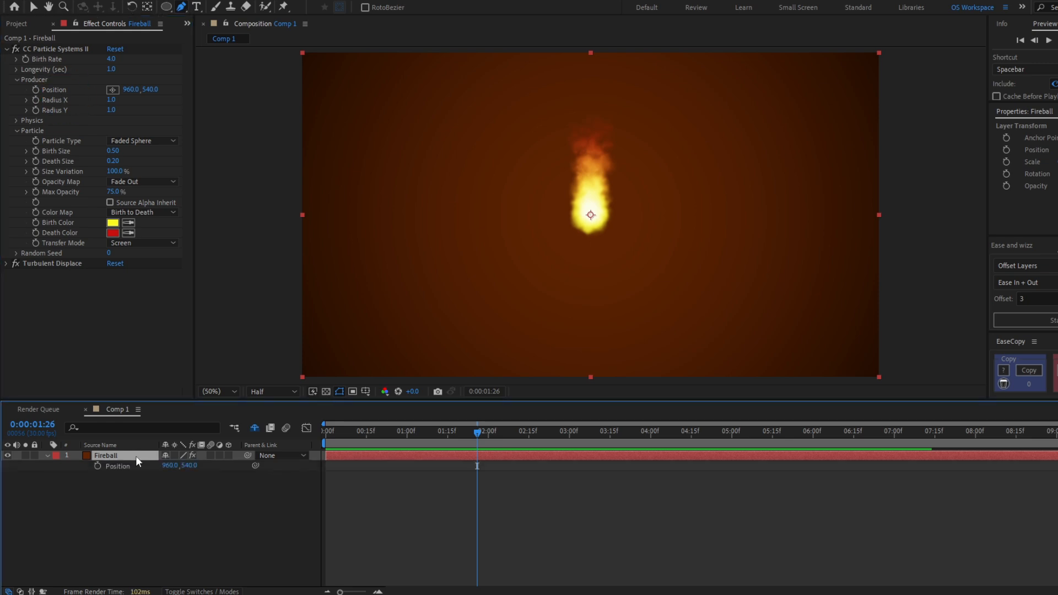
click(126, 466)
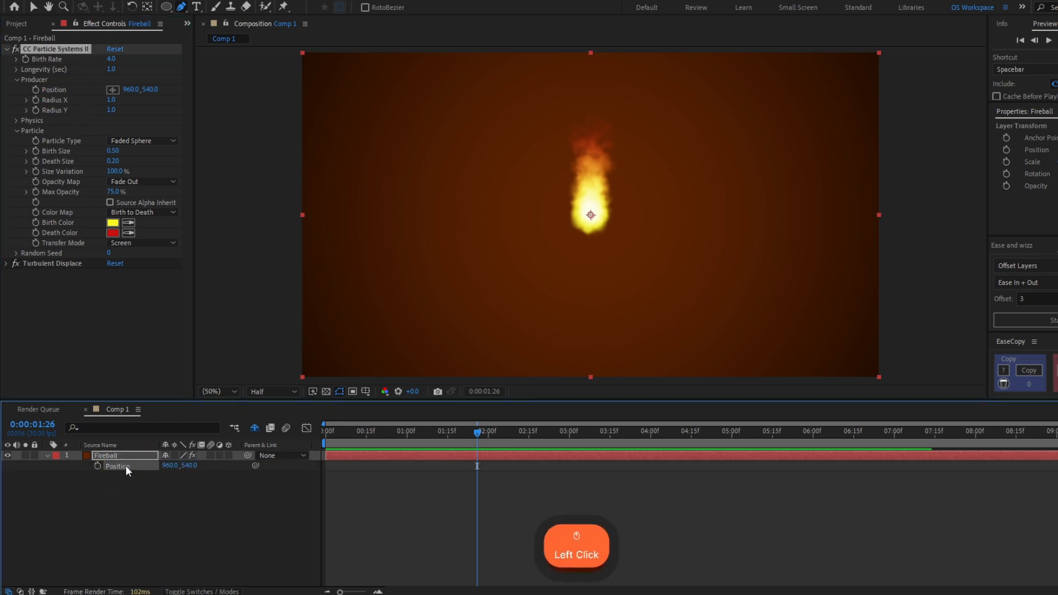
key(ctrl)
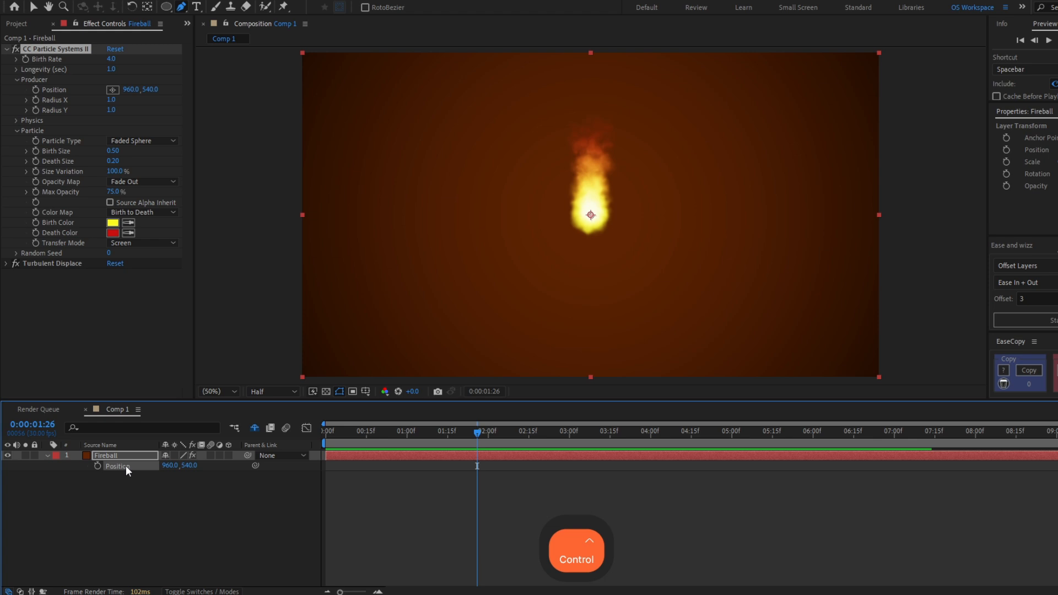
key(ctrl+v)
click(486, 432)
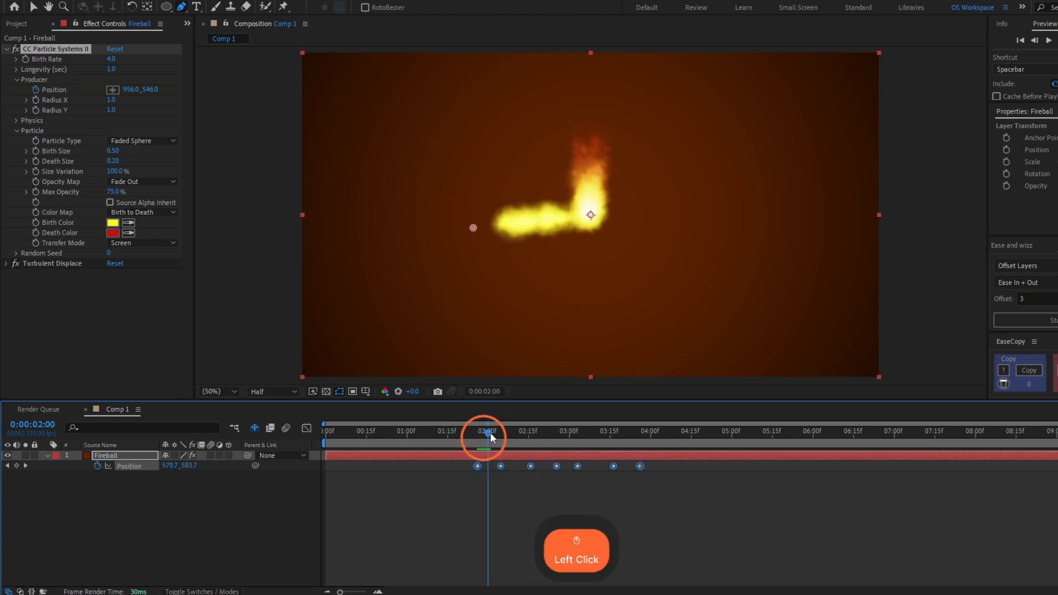
drag(491, 432, 641, 451)
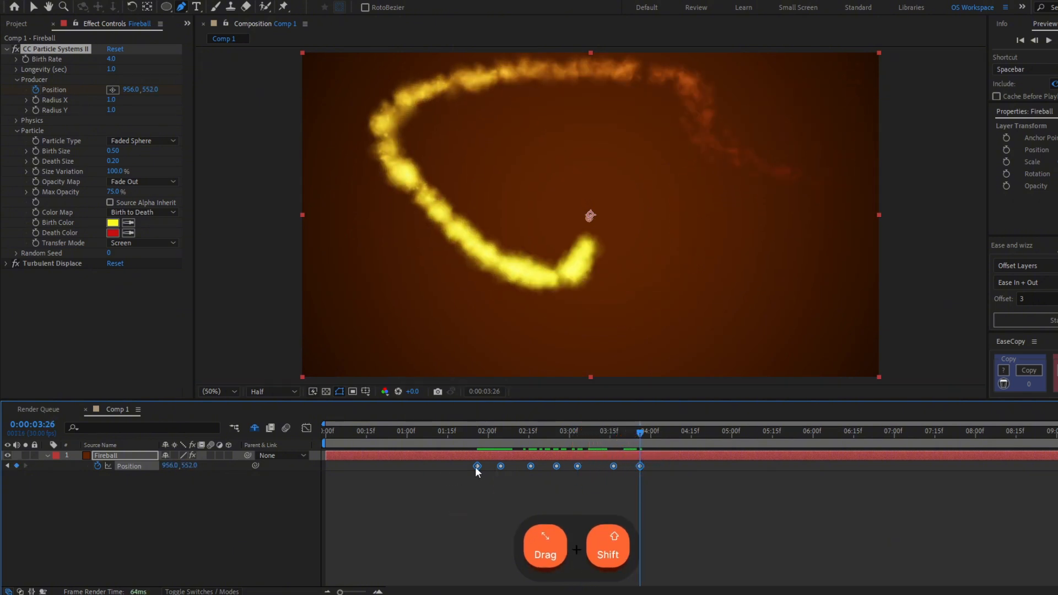
- Shift all the Position keyframes to start at 0:00 and preview the fireball's motion
shift+drag(477, 468, 333, 484)
click(333, 436)
key(space)
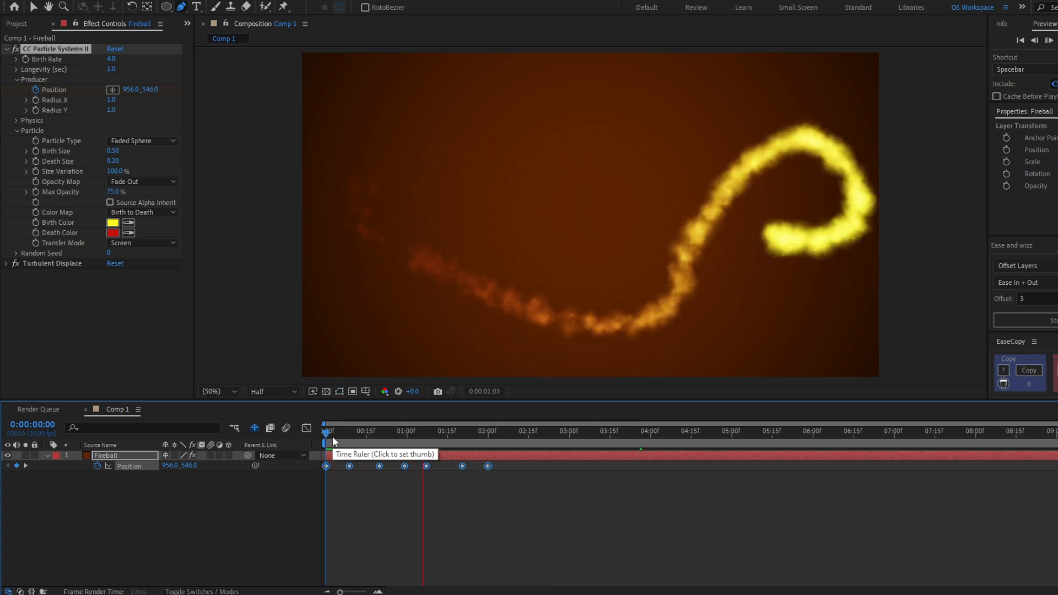
click(336, 435)
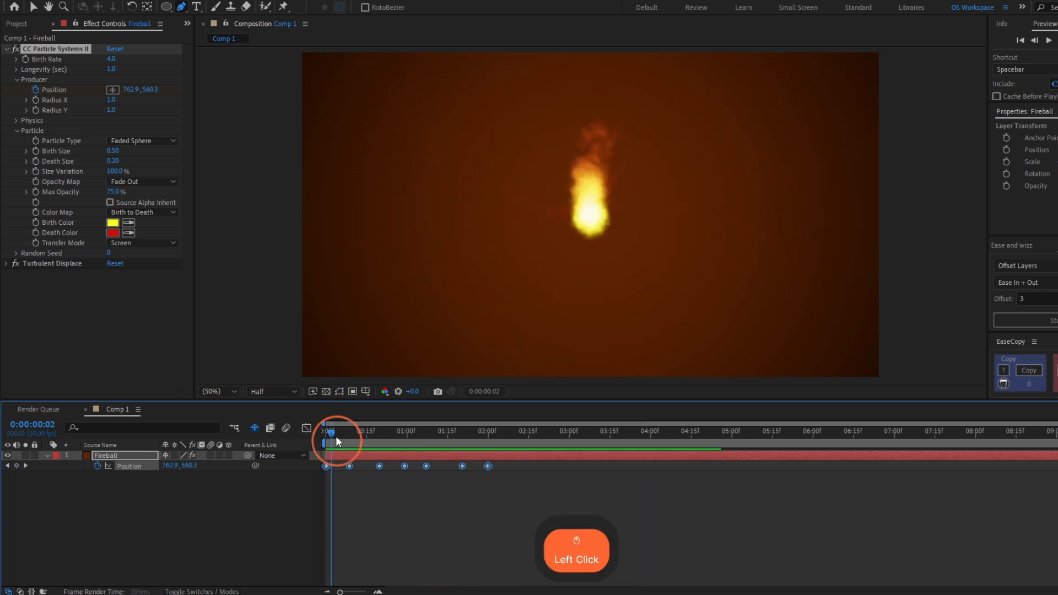
drag(335, 435, 499, 452)
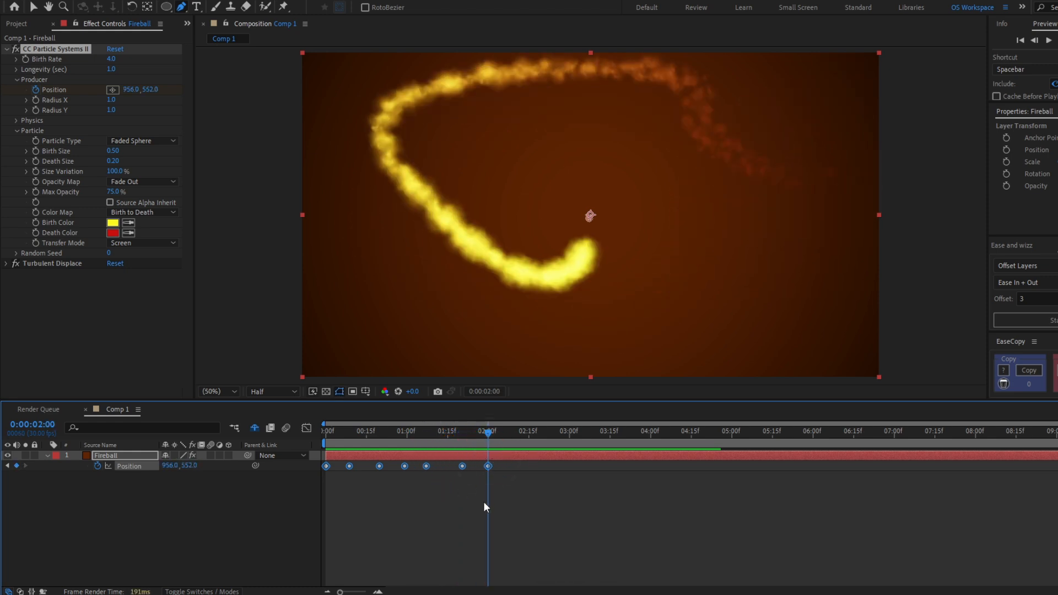
- Preview the fireball's motion from 0:00, and scrub ahead to about 3:27 with the layer deselected
key(ctrl+shift+a)
click(329, 433)
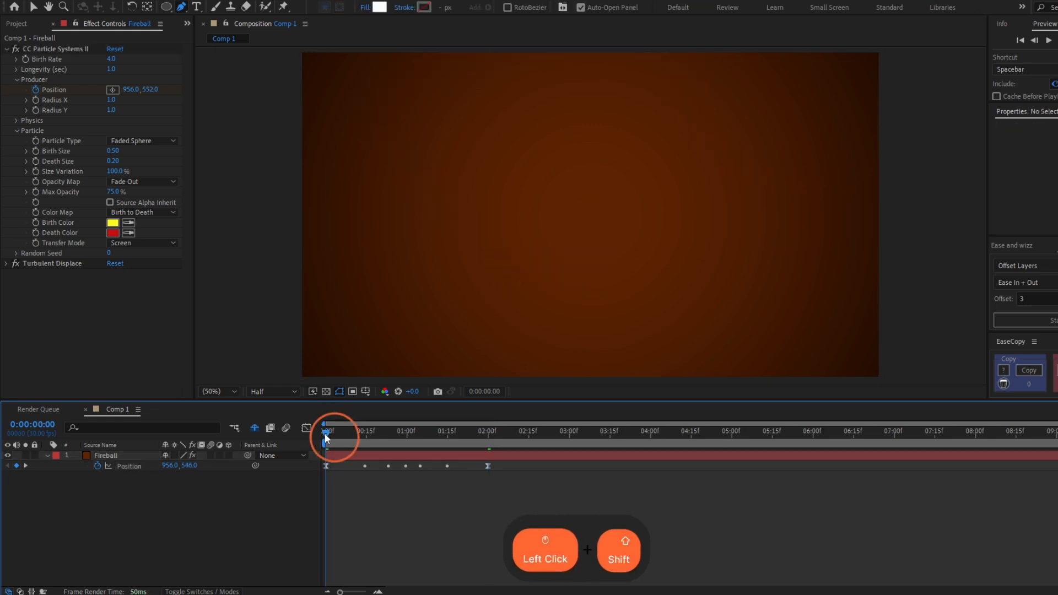
key(space)
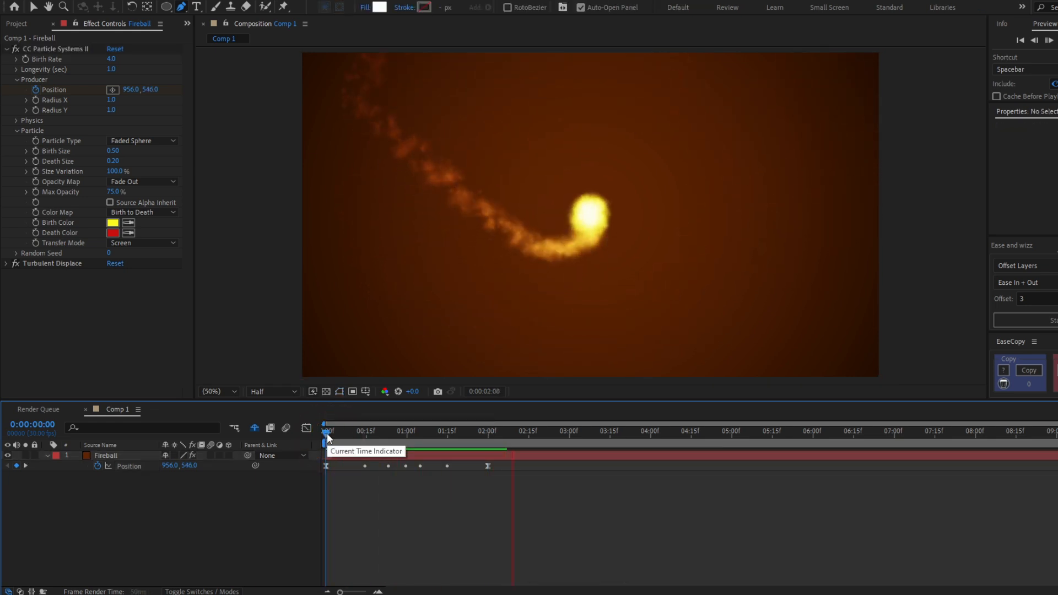
drag(327, 435, 643, 455)
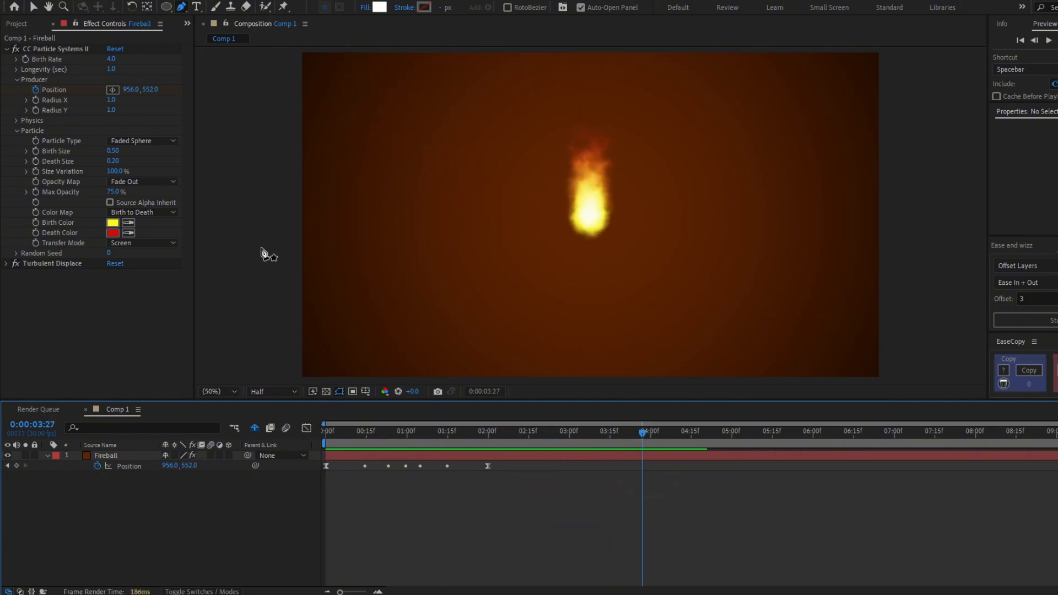
- Apply the Better Glow preset to the Fireball layer
click(6, 49)
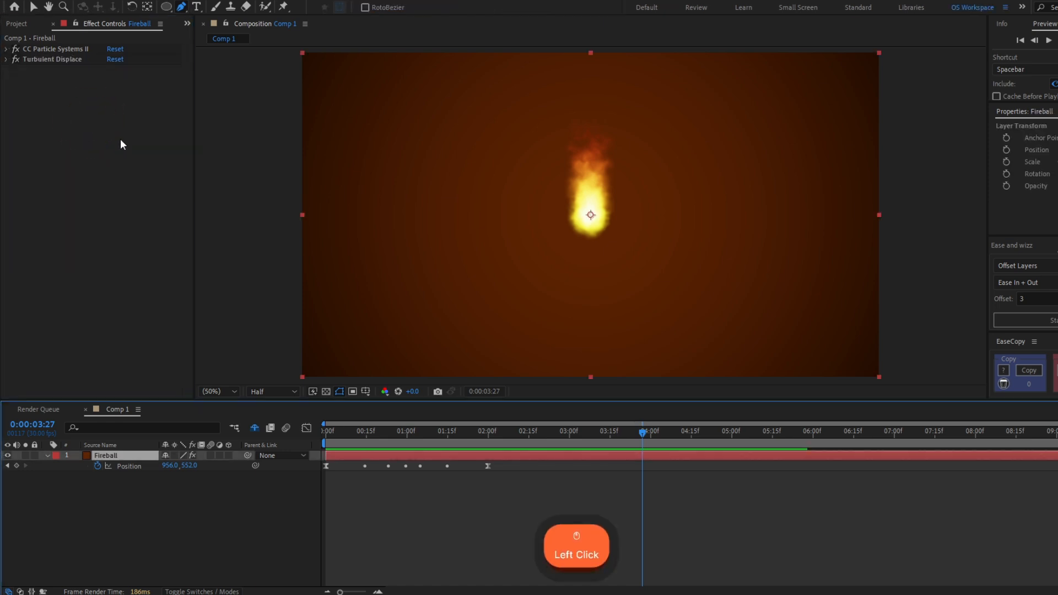
key(ctrl+space)
text(be)
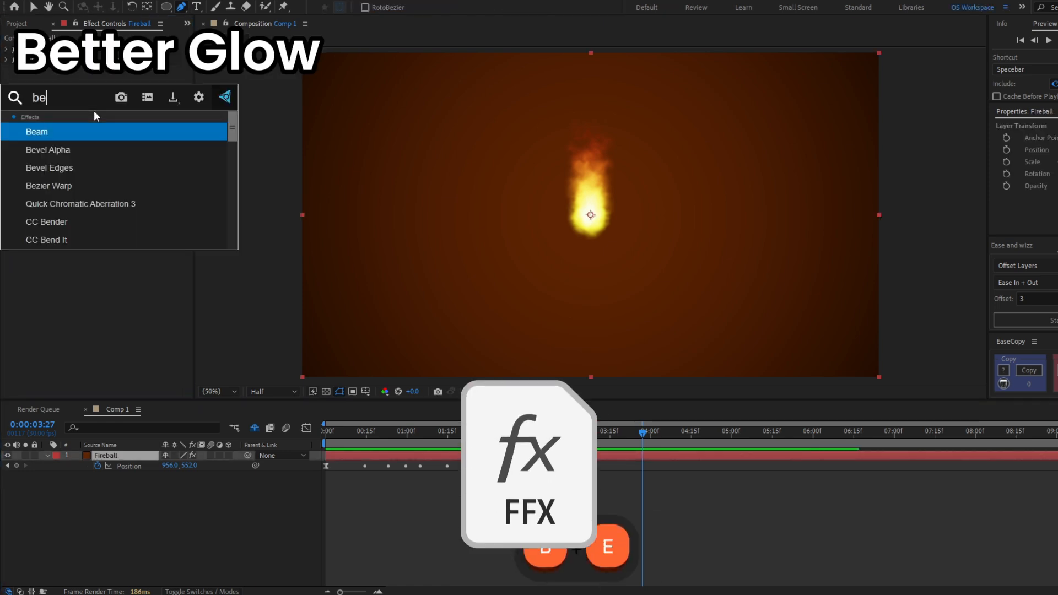
text(tter)
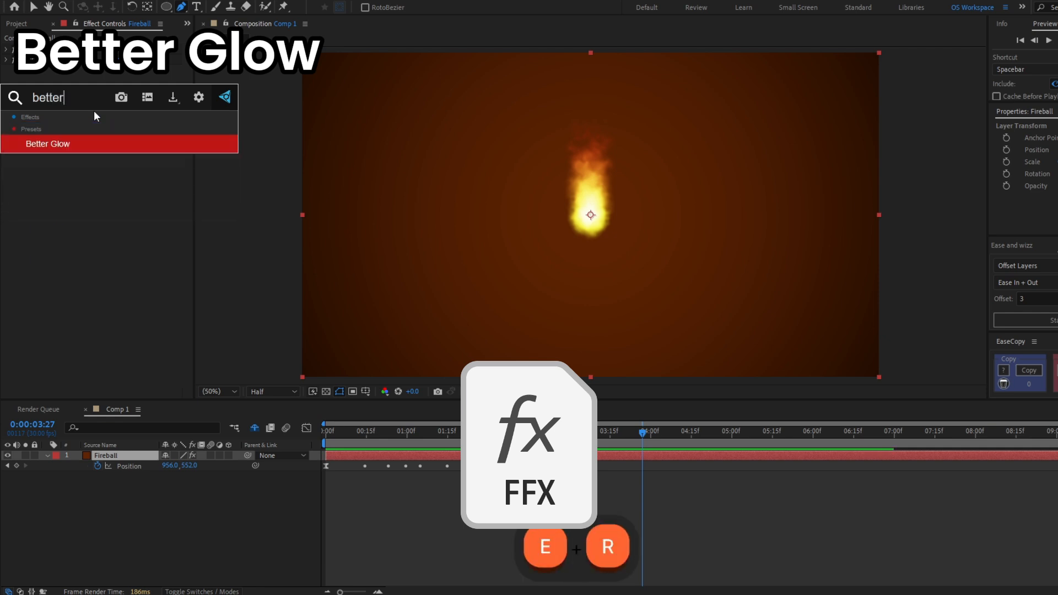
key(Return)
click(423, 459)
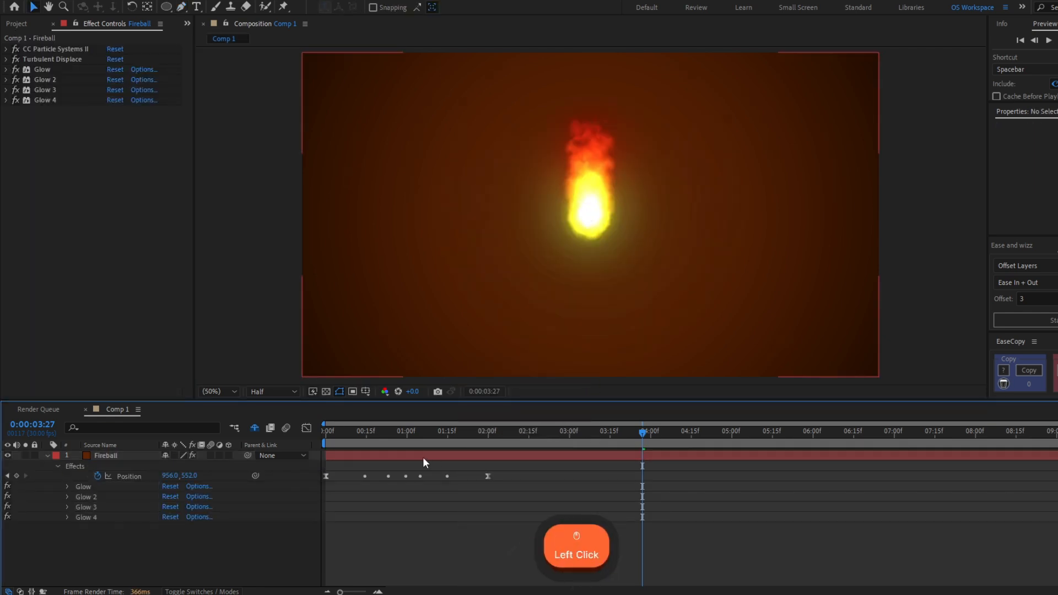
- Scrub to 0:14 and set the particles' Birth Color to the lighter yellow FFFF52
click(327, 433)
drag(328, 433, 366, 443)
drag(365, 443, 362, 444)
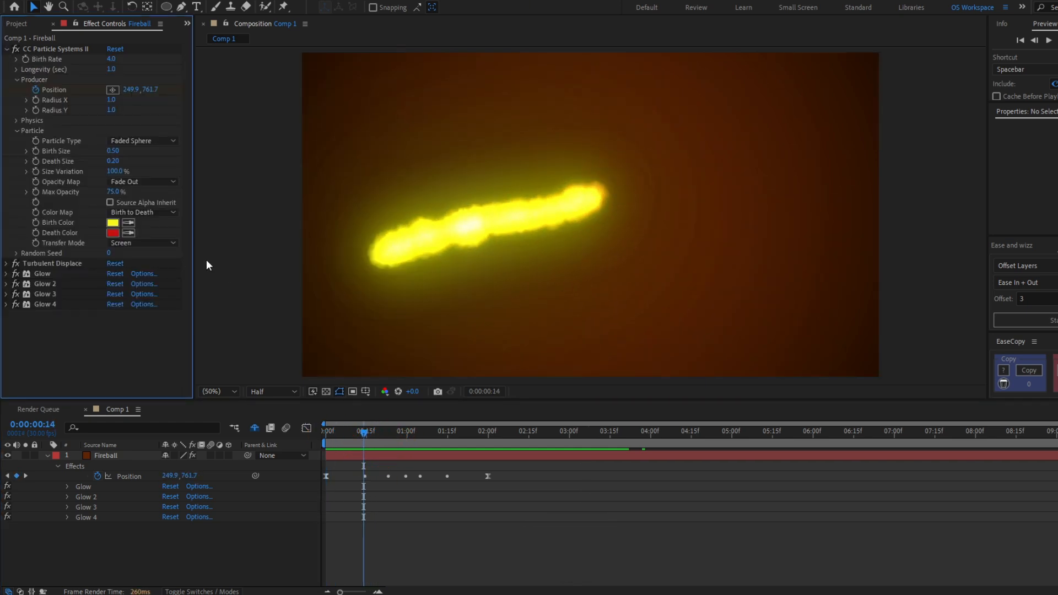
click(113, 224)
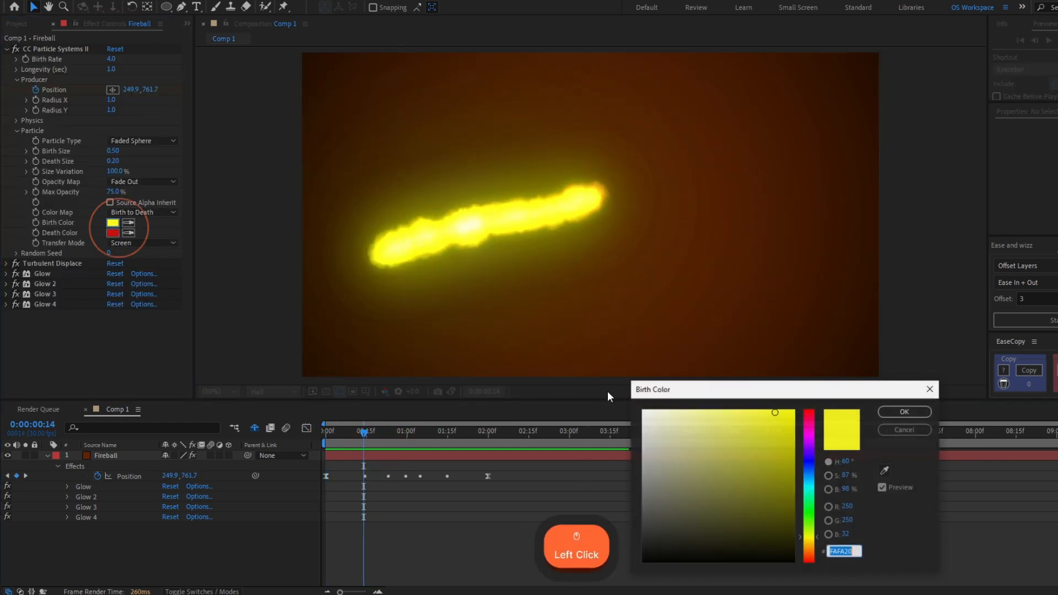
click(756, 409)
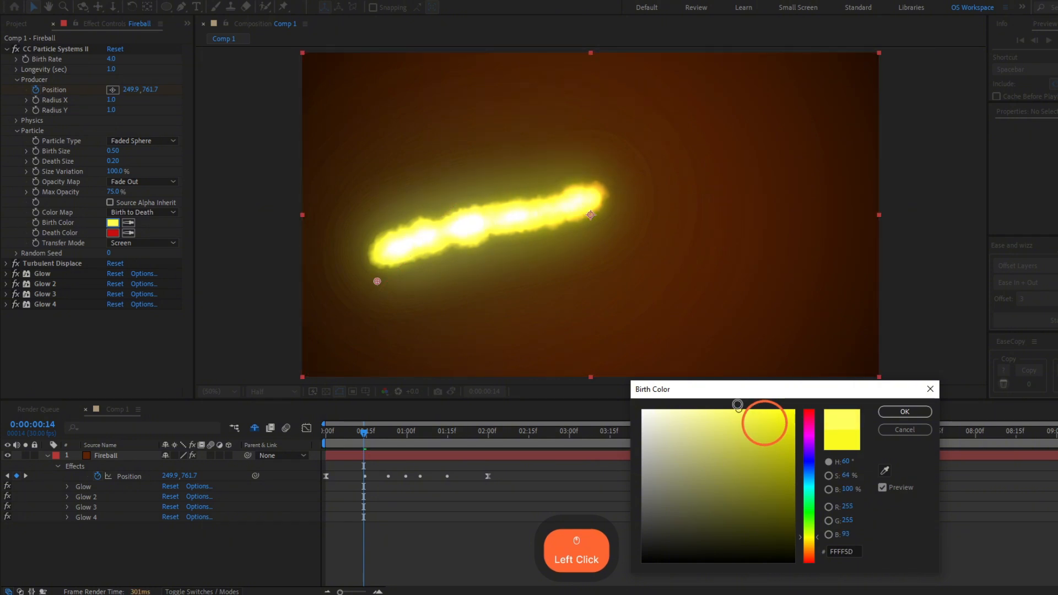
drag(744, 402, 744, 401)
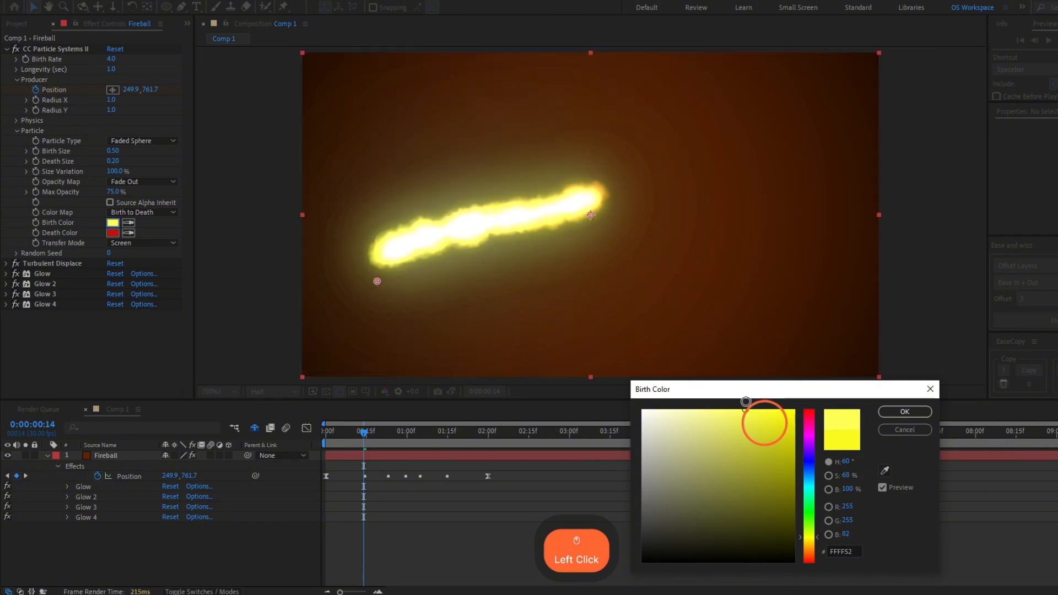
click(905, 412)
- Scrub to 1:25, shift the particles' Death Color toward orange-red, and preview the animation from the start
drag(363, 433, 475, 438)
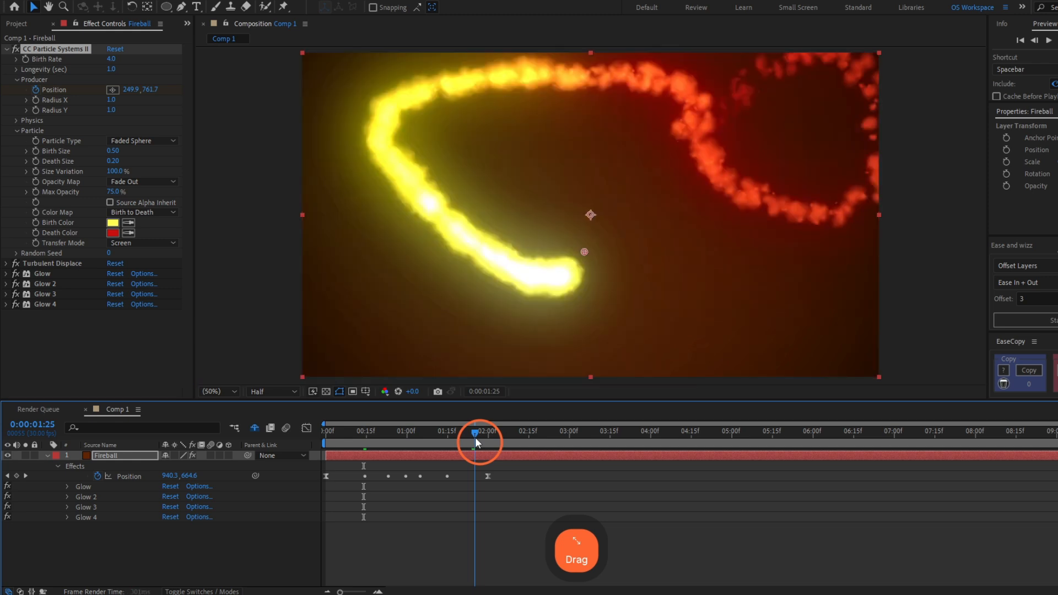
click(115, 232)
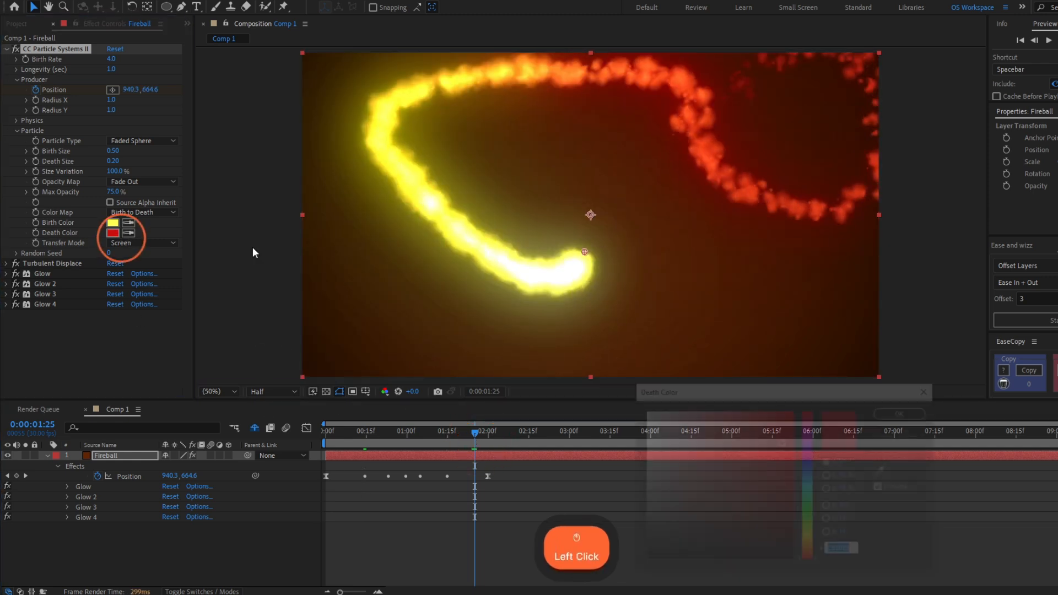
drag(810, 564, 811, 556)
click(904, 412)
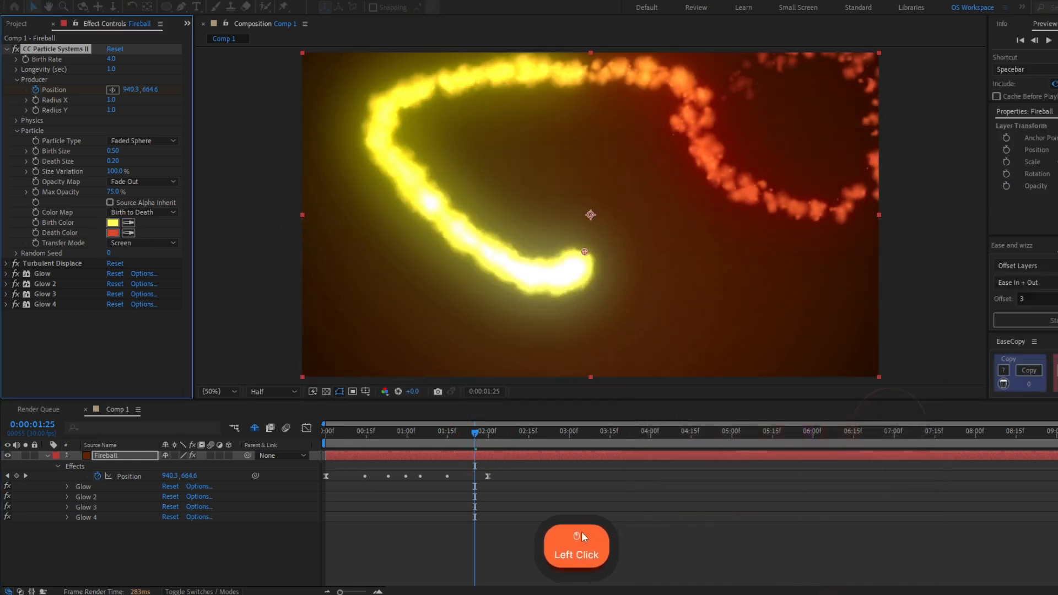
key(space)
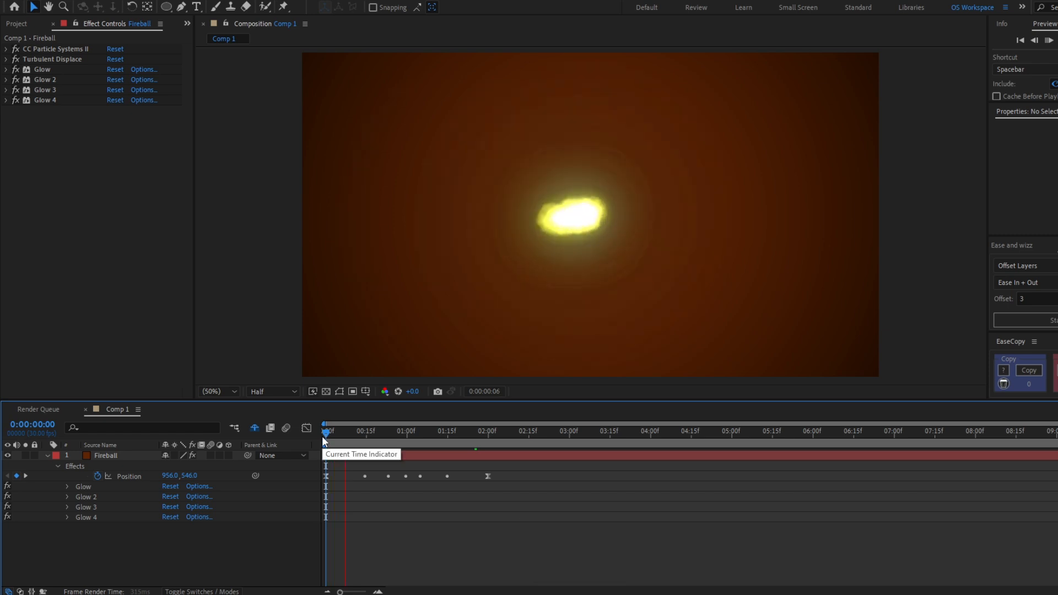
click(508, 487)
- Try starting all the Position keyframes at 1:00 and sliding the Fireball layer one second earlier, so the flame already burns at 0:00
drag(492, 493, 329, 480)
mouse_move(329, 435)
mouse_down()
mouse_move(350, 433)
mouse_move(326, 441)
mouse_up()
key(ctrl+z)
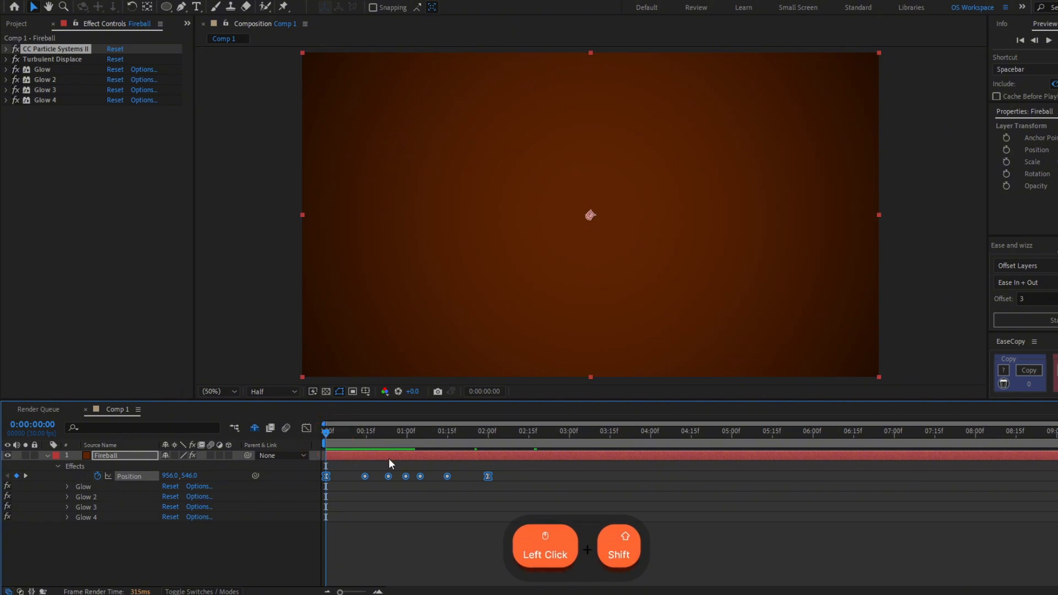
drag(488, 477, 569, 487)
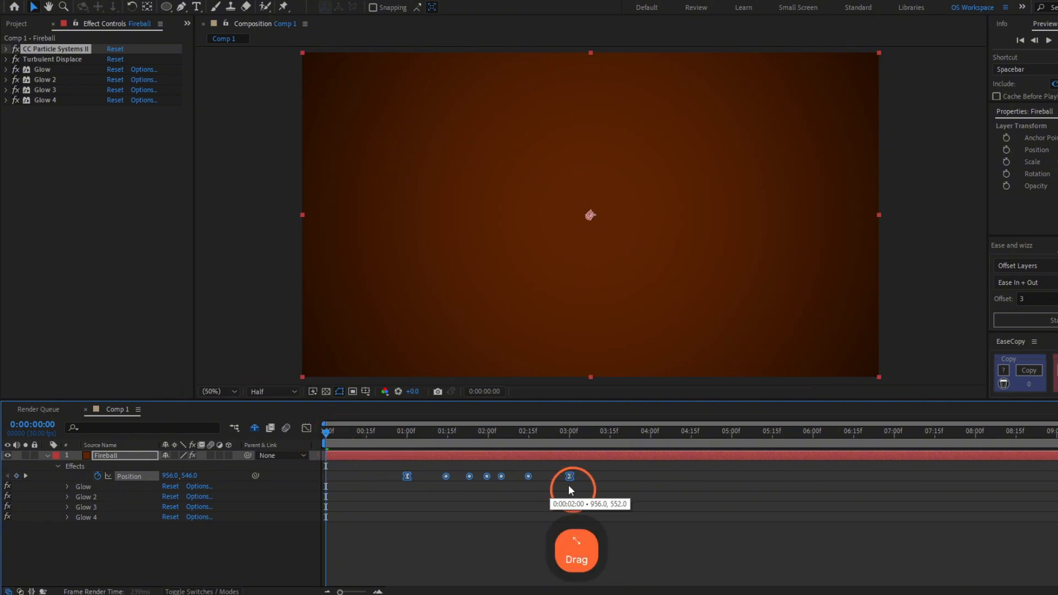
click(398, 502)
drag(356, 457, 274, 464)
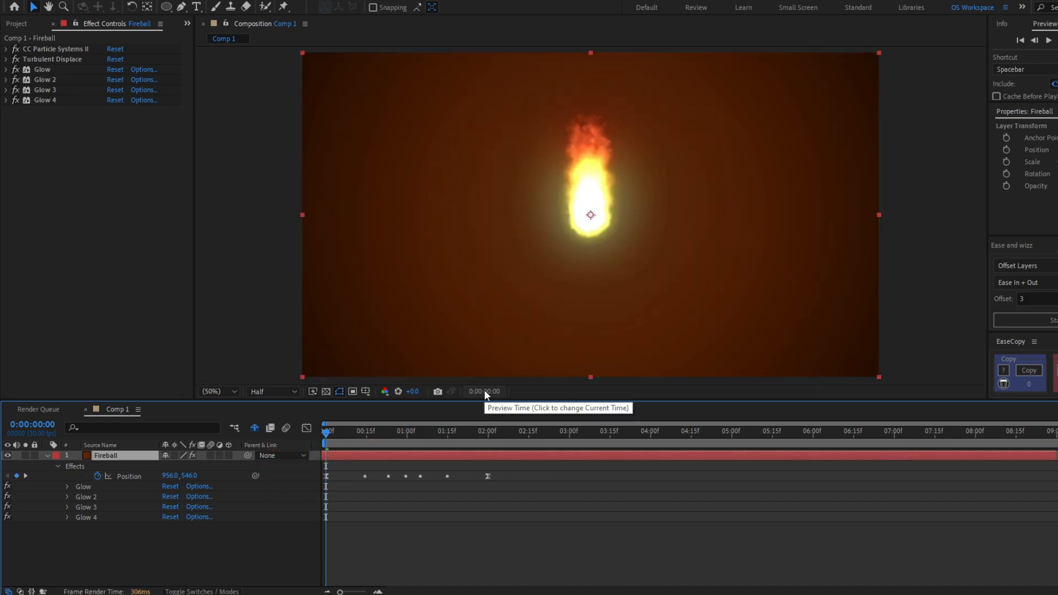
key(ctrl+z)
- Move all the Position keyframes to start at about 0:16 and scrub through the motion
drag(326, 476, 369, 476)
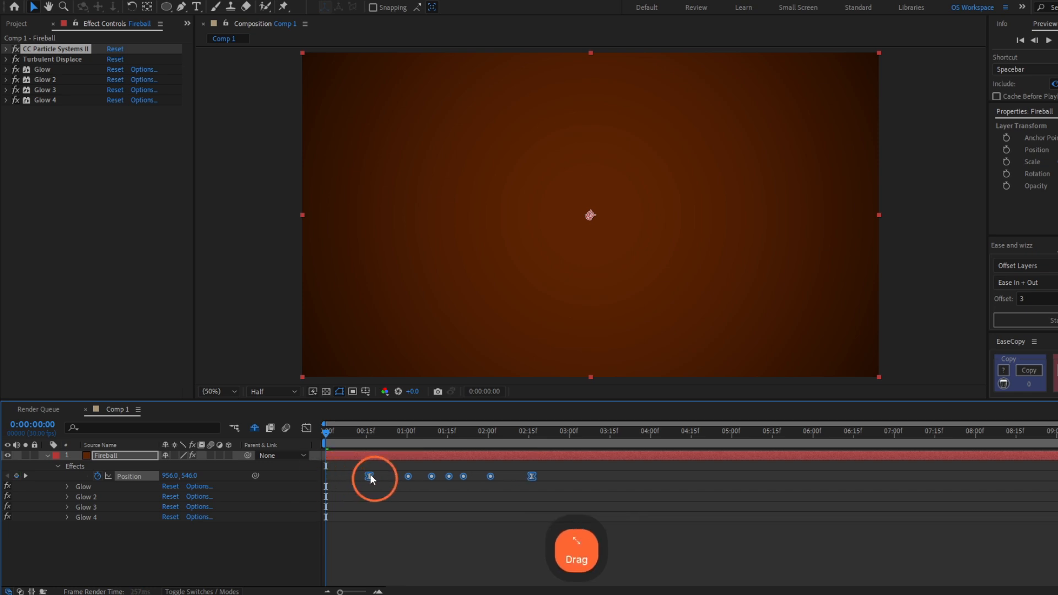
drag(334, 433, 418, 432)
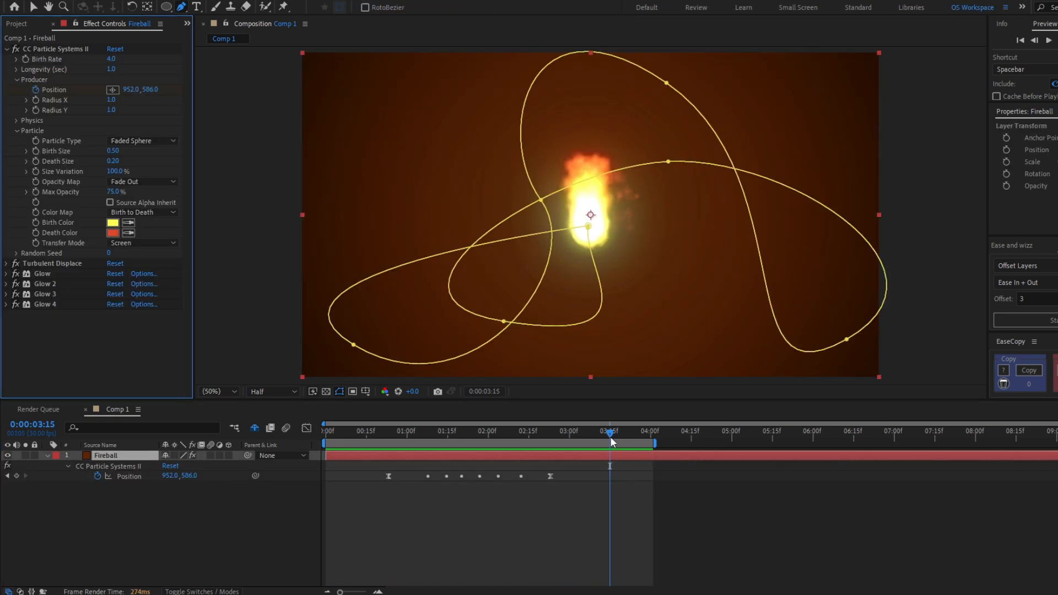
- Add a Birth Rate keyframe to CC Particle Systems II at 3:11 and reveal the layer's keyframed properties
drag(611, 440, 606, 440)
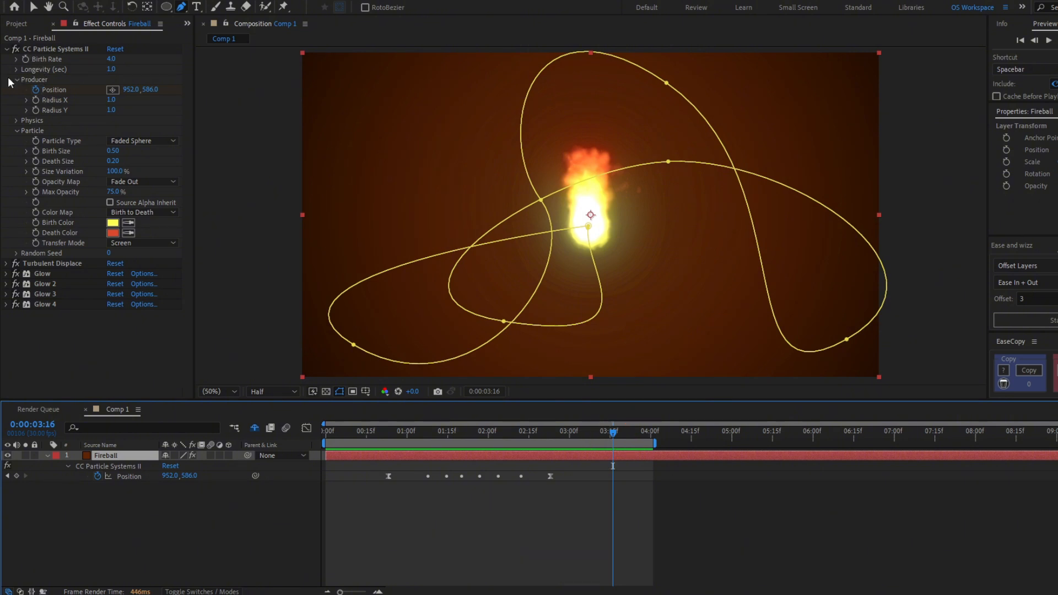
click(25, 59)
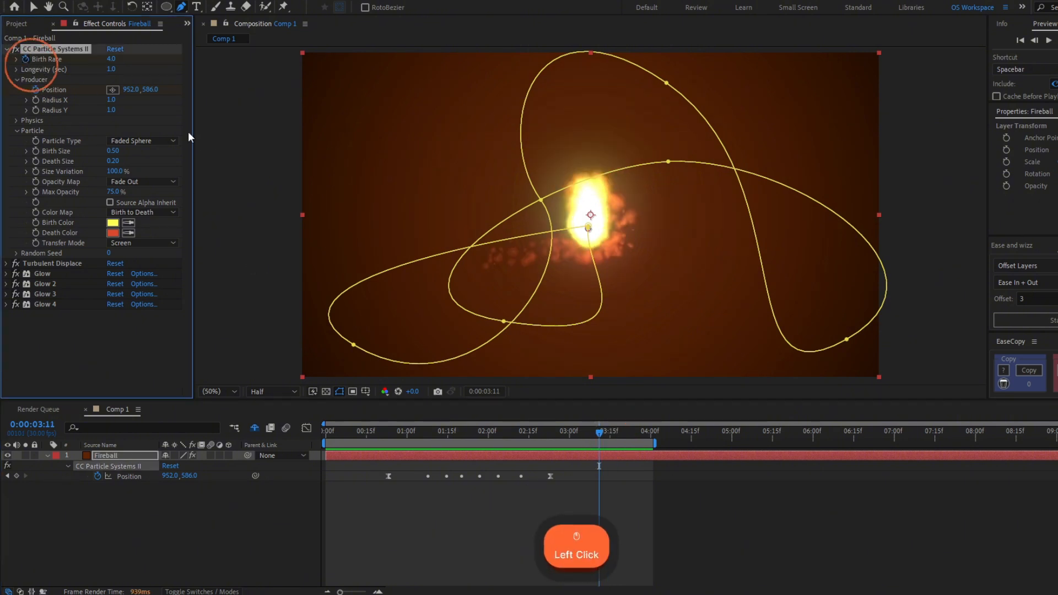
key(u)
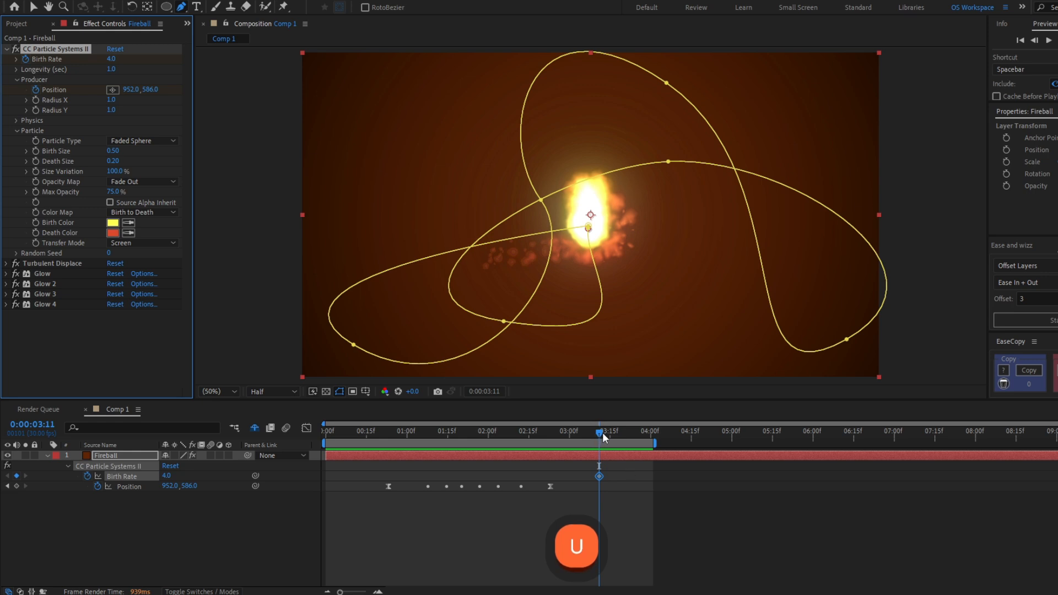
- Set the Birth Rate to 0 at 3:19 and scrub to 4:01 to check how the flame dies out
drag(603, 437, 610, 437)
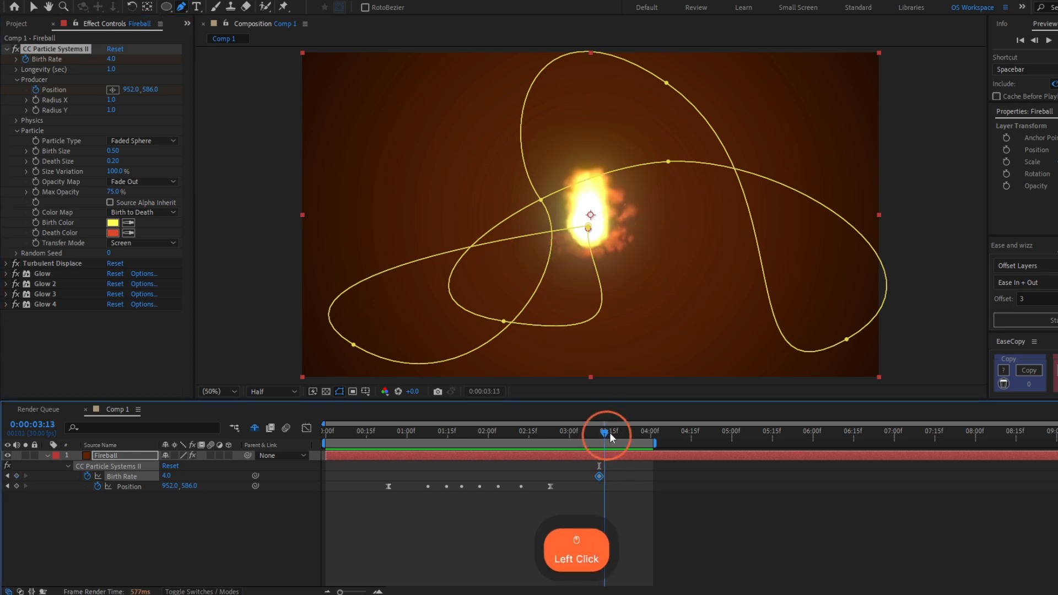
click(112, 60)
text(0)
key(Return)
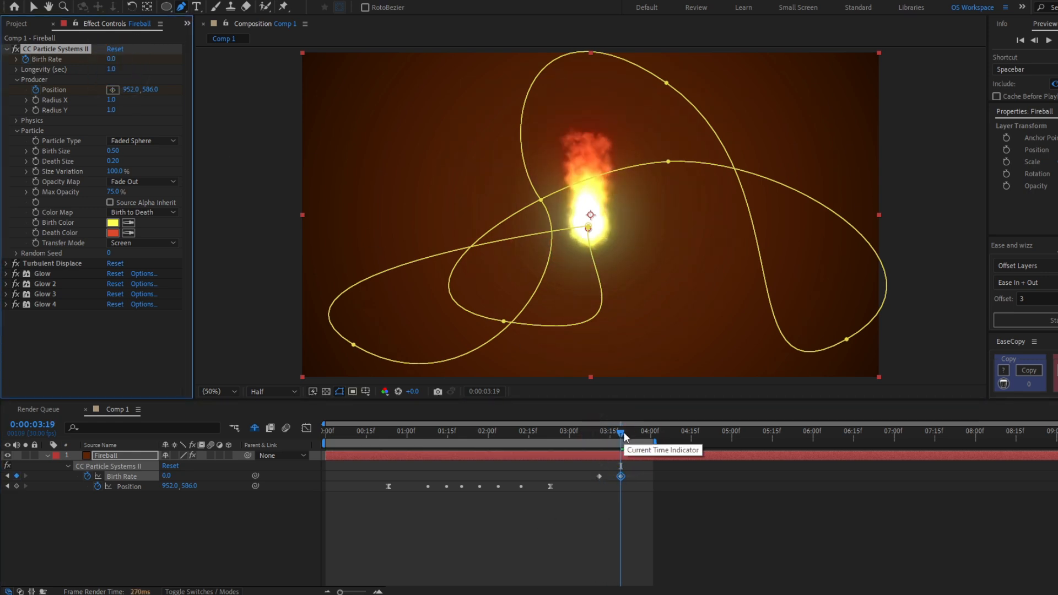
drag(621, 433, 632, 434)
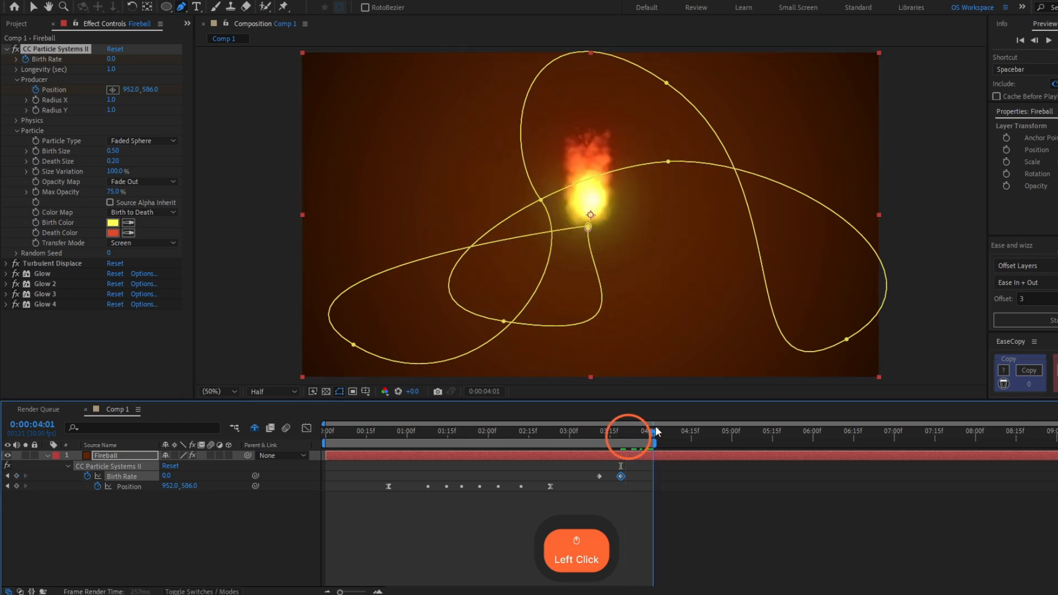